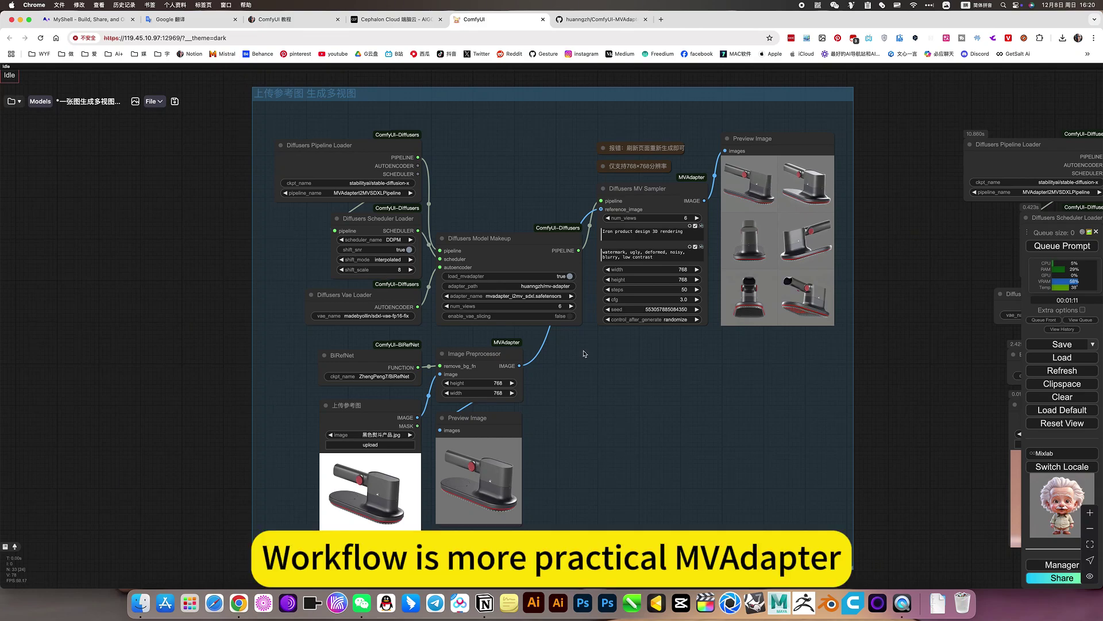
# Examine the reference-image workflow for the iron, comparing the uploaded product photo, the background-removed preview and the six generated views
pyautogui.scroll(2, 585, 387)
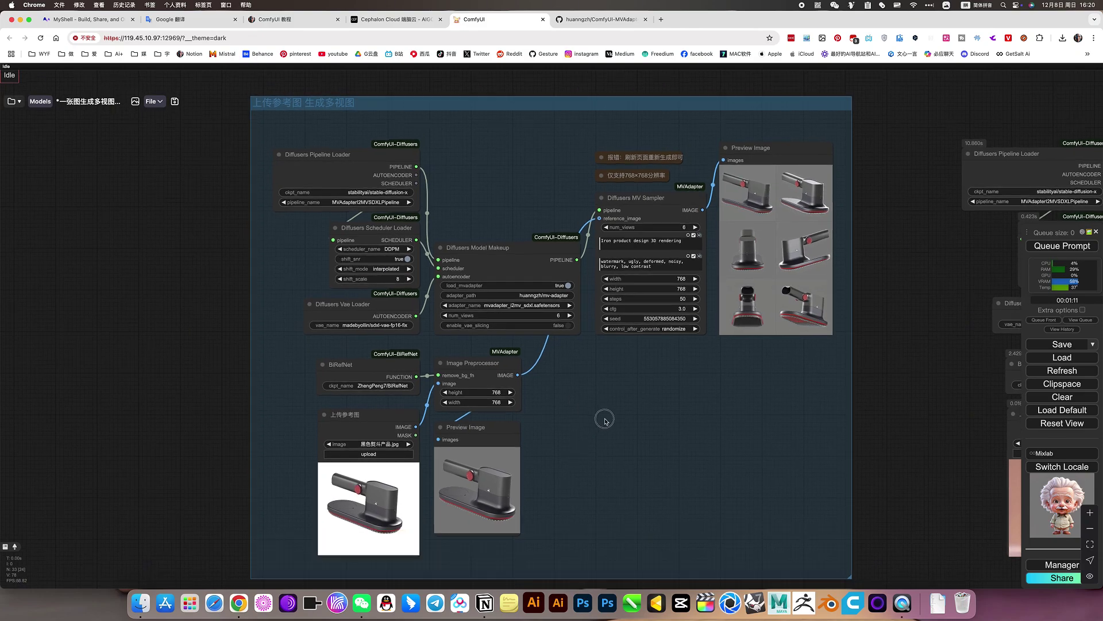
pyautogui.scroll(-5, 480, 440)
pyautogui.scroll(10, 394, 463)
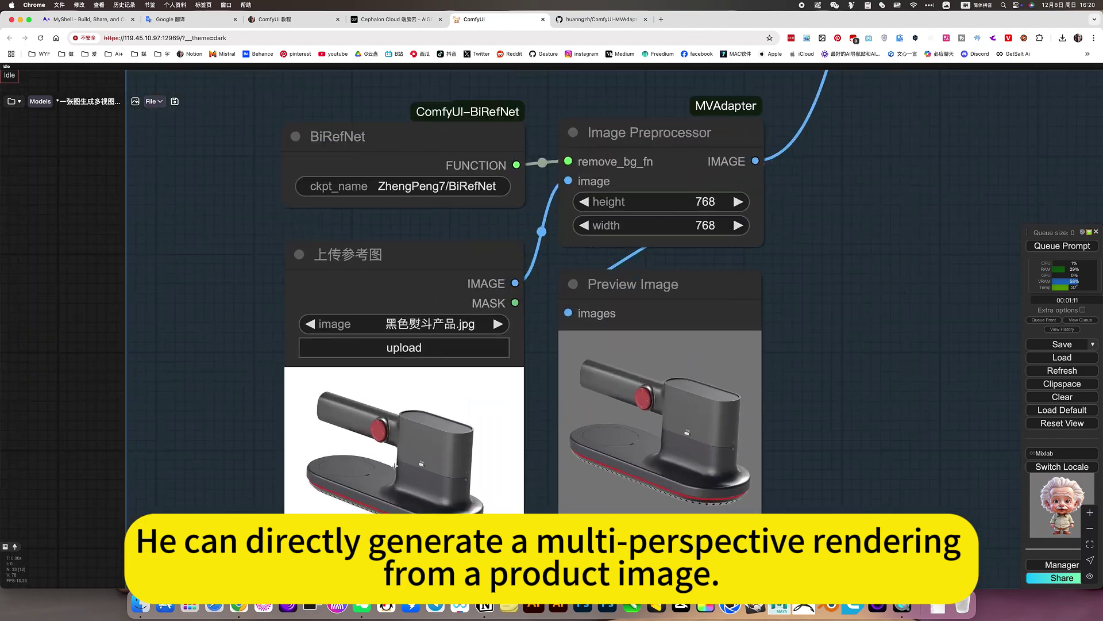
pyautogui.scroll(-10, 514, 444)
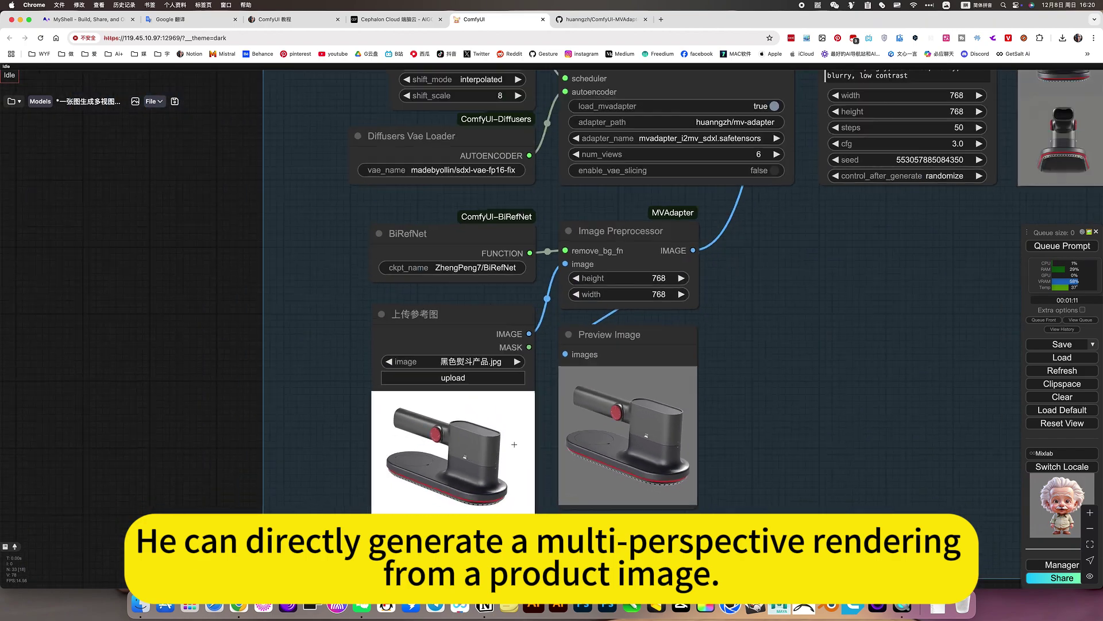
pyautogui.moveTo(679, 402); pyautogui.dragTo(512, 473)
pyautogui.scroll(5, 742, 281)
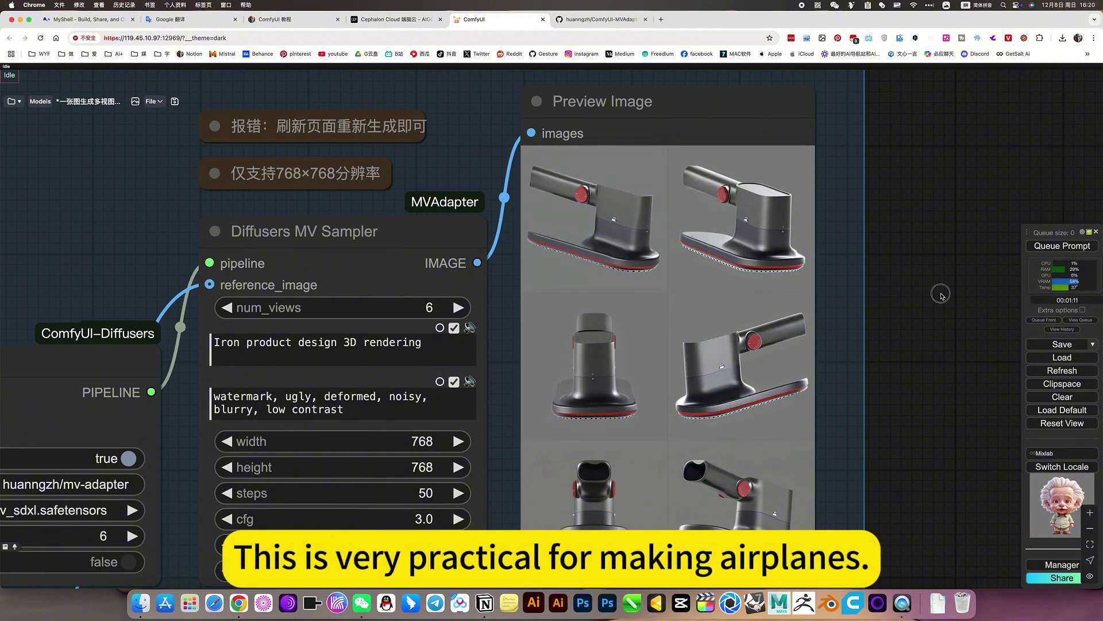
pyautogui.moveTo(941, 294); pyautogui.dragTo(970, 180)
pyautogui.scroll(8, 639, 271)
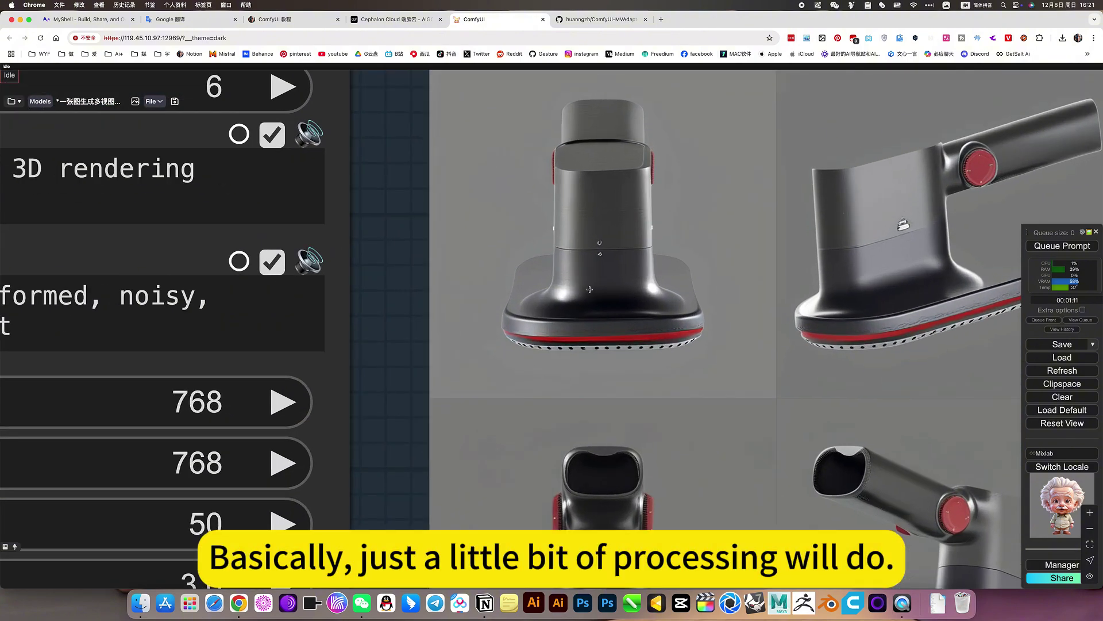
pyautogui.scroll(-5, 598, 248)
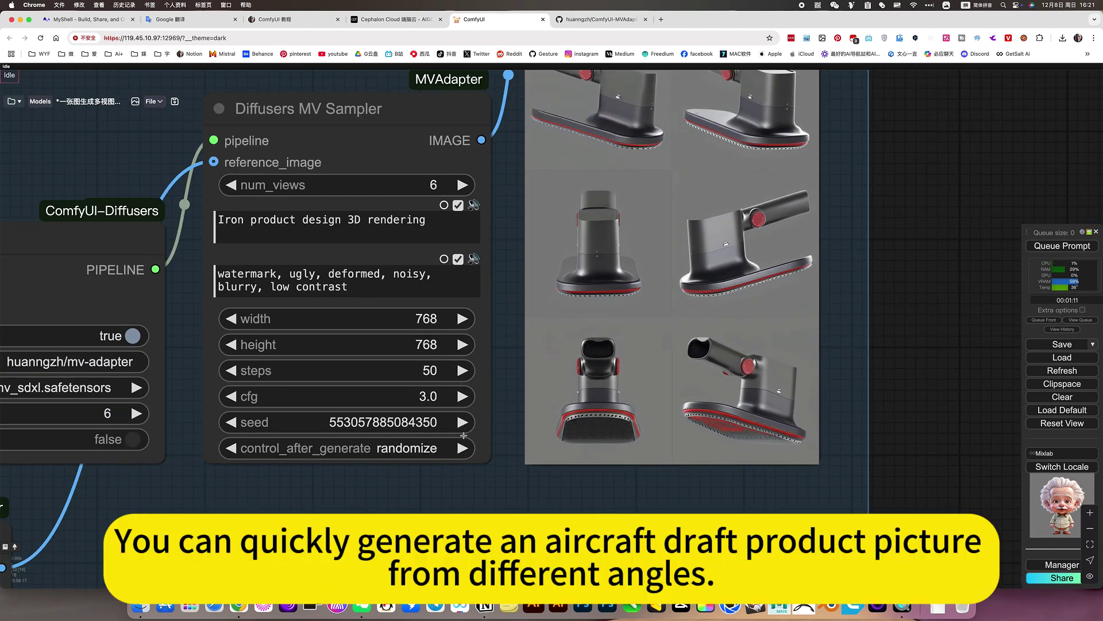
pyautogui.scroll(-5, 468, 445)
pyautogui.moveTo(474, 493); pyautogui.dragTo(679, 426)
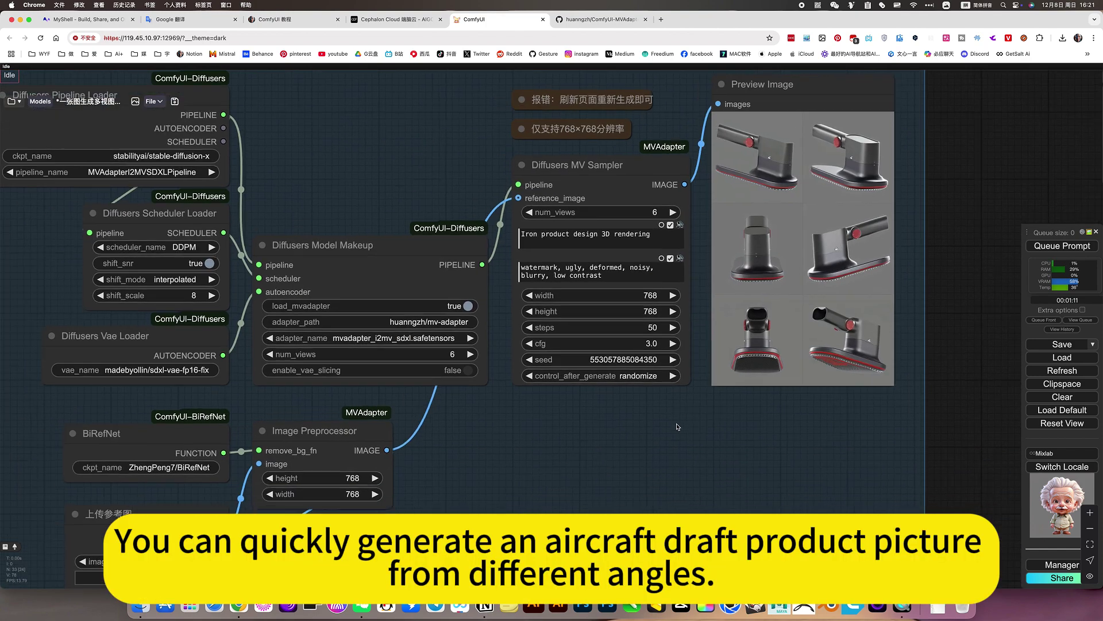
pyautogui.scroll(-6, 647, 446)
pyautogui.moveTo(580, 480); pyautogui.dragTo(660, 386)
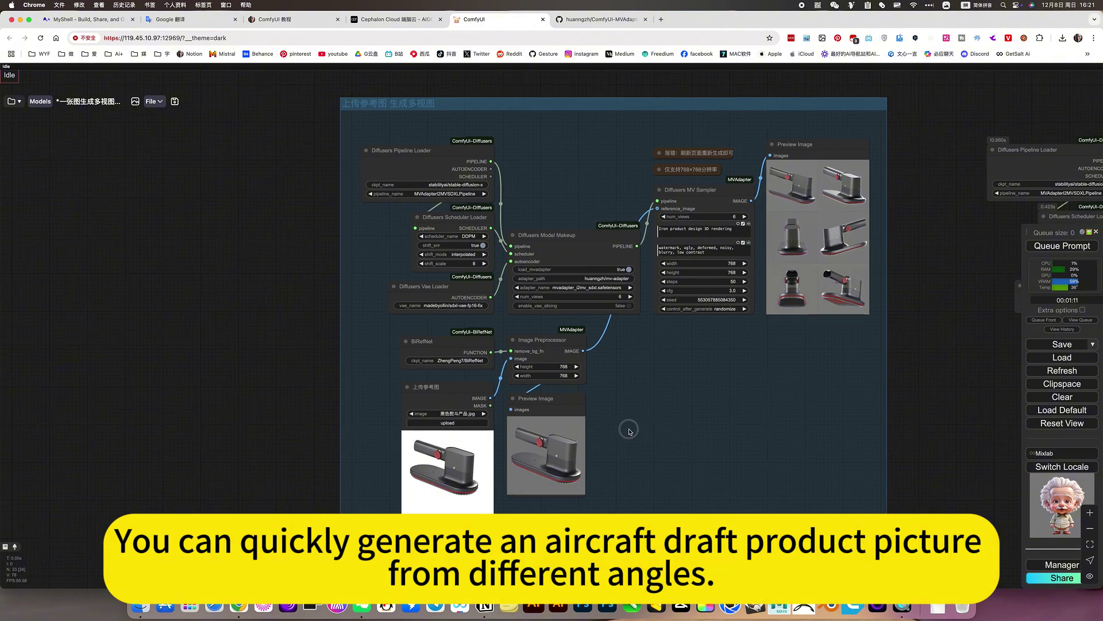
pyautogui.moveTo(629, 194); pyautogui.dragTo(569, 261)
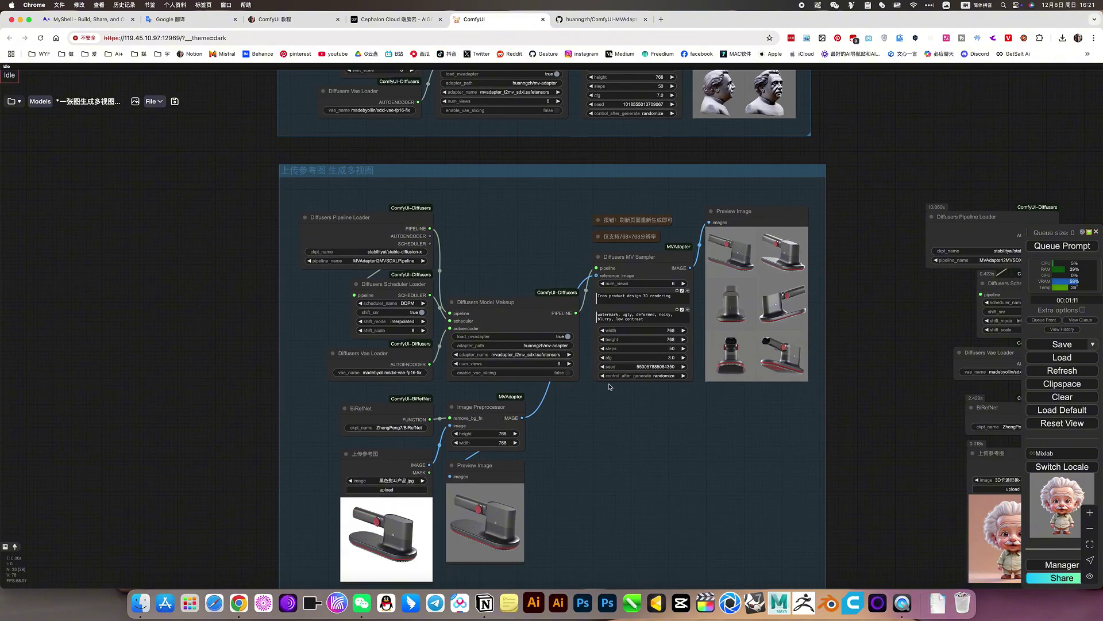
pyautogui.scroll(-5, 610, 386)
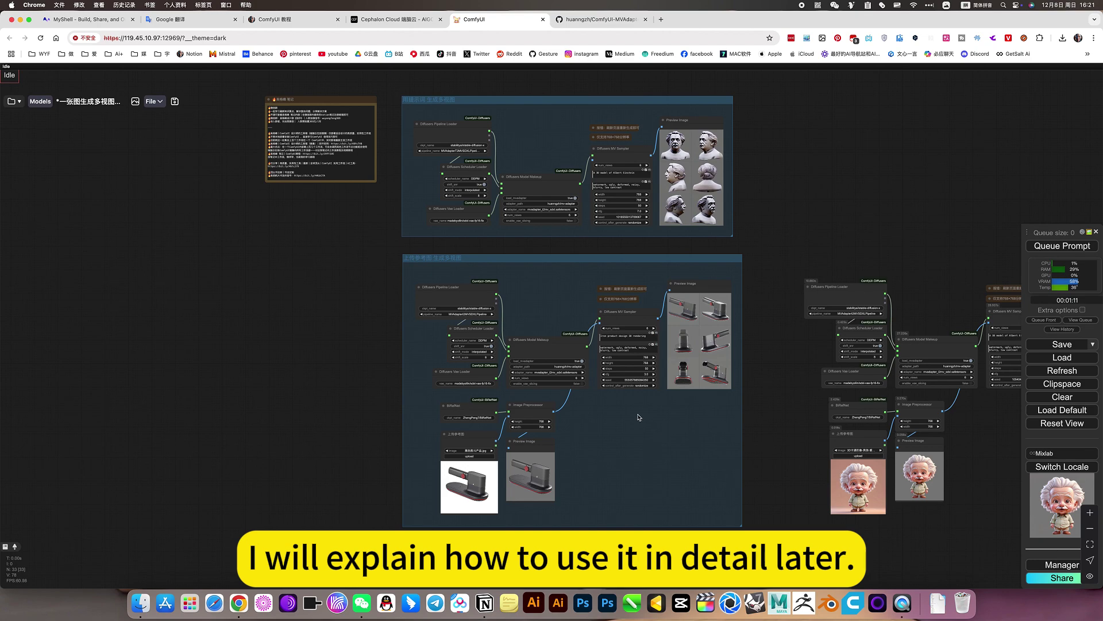
# Inspect the cartoon Albert Einstein workflow, from the reference image and its cut-out to the details of each generated view
pyautogui.hscroll(10, 639, 416)
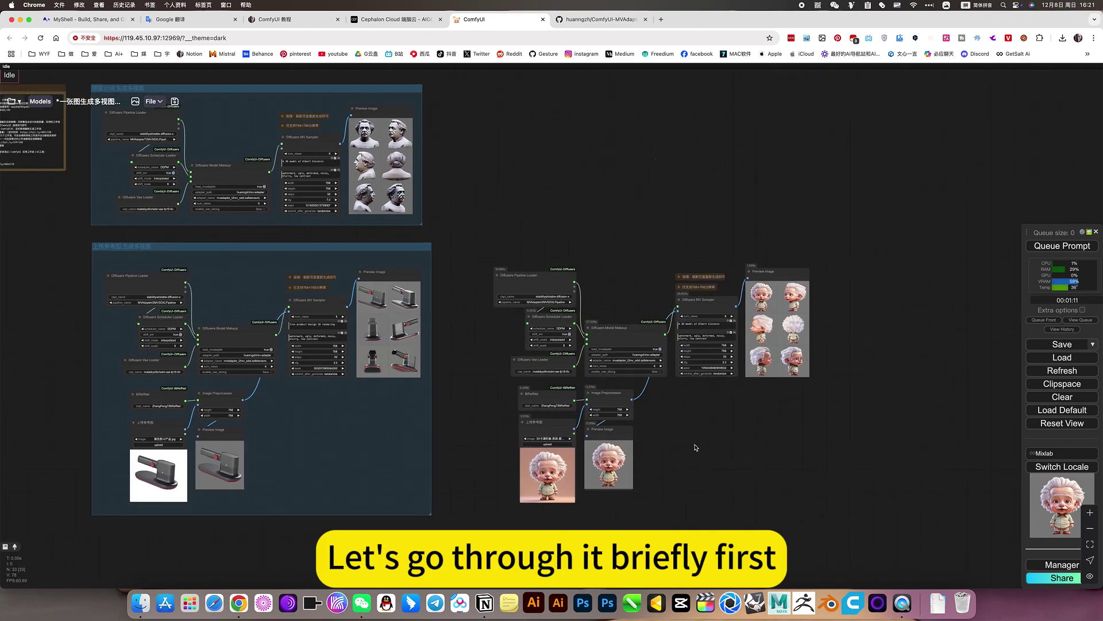
pyautogui.scroll(10, 562, 457)
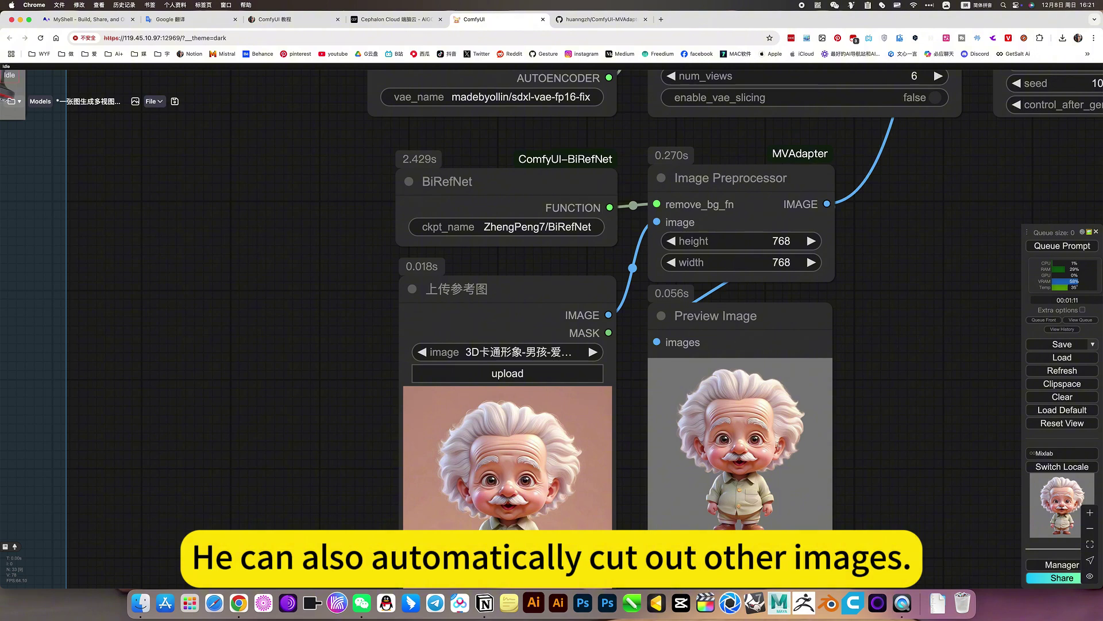
pyautogui.scroll(-7, 870, 427)
pyautogui.moveTo(950, 350); pyautogui.dragTo(540, 438)
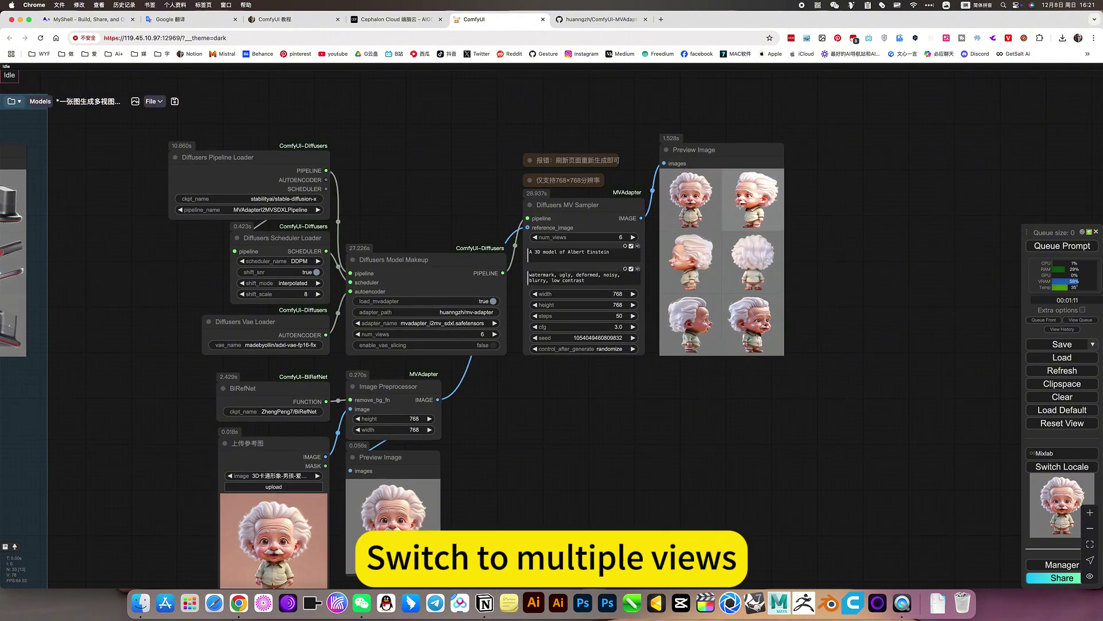
pyautogui.scroll(5, 738, 206)
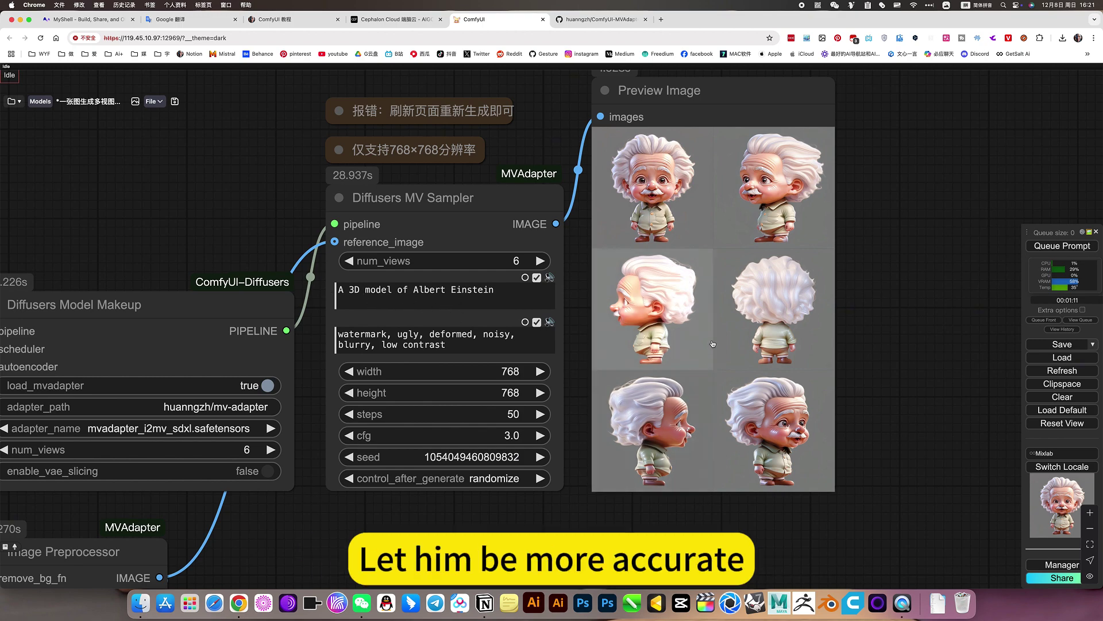
pyautogui.scroll(2, 634, 300)
pyautogui.scroll(10, 634, 300)
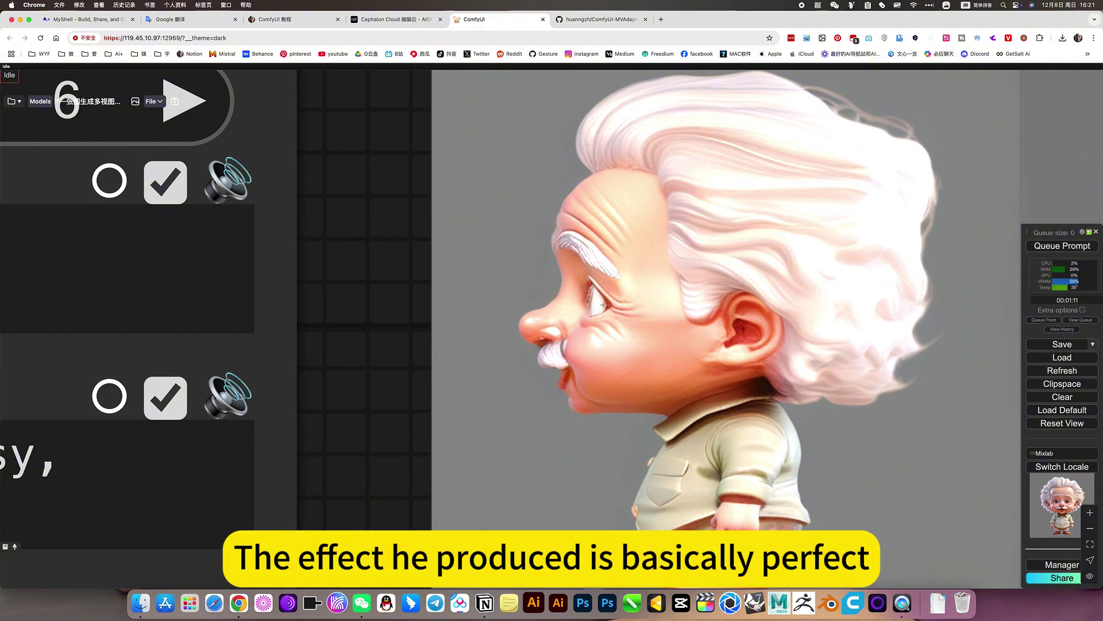
pyautogui.scroll(-10, 599, 324)
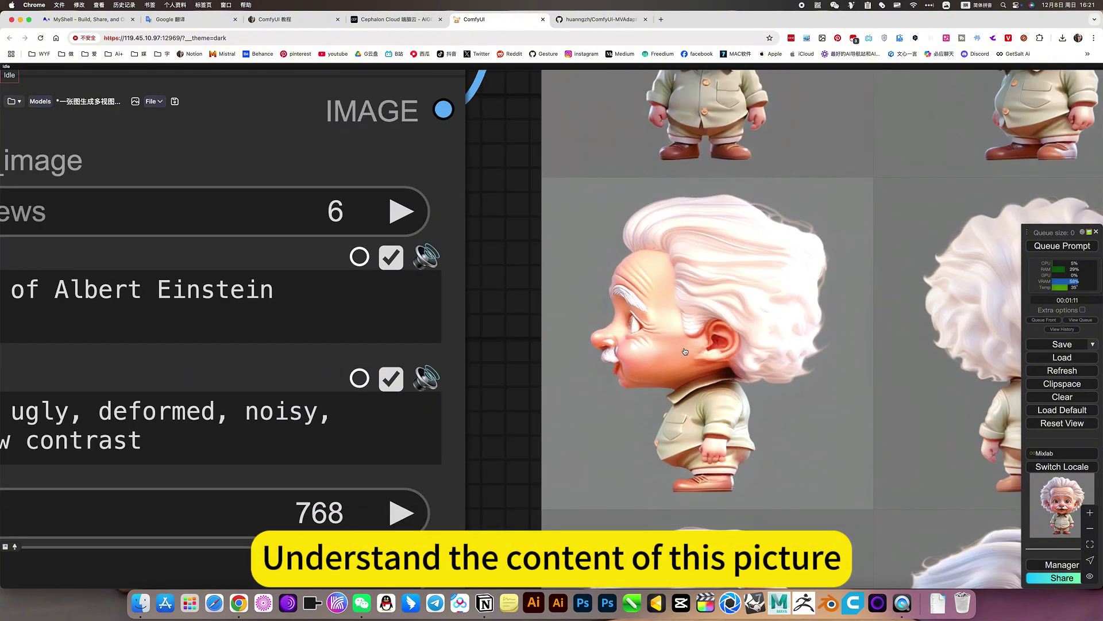
pyautogui.scroll(5, 741, 322)
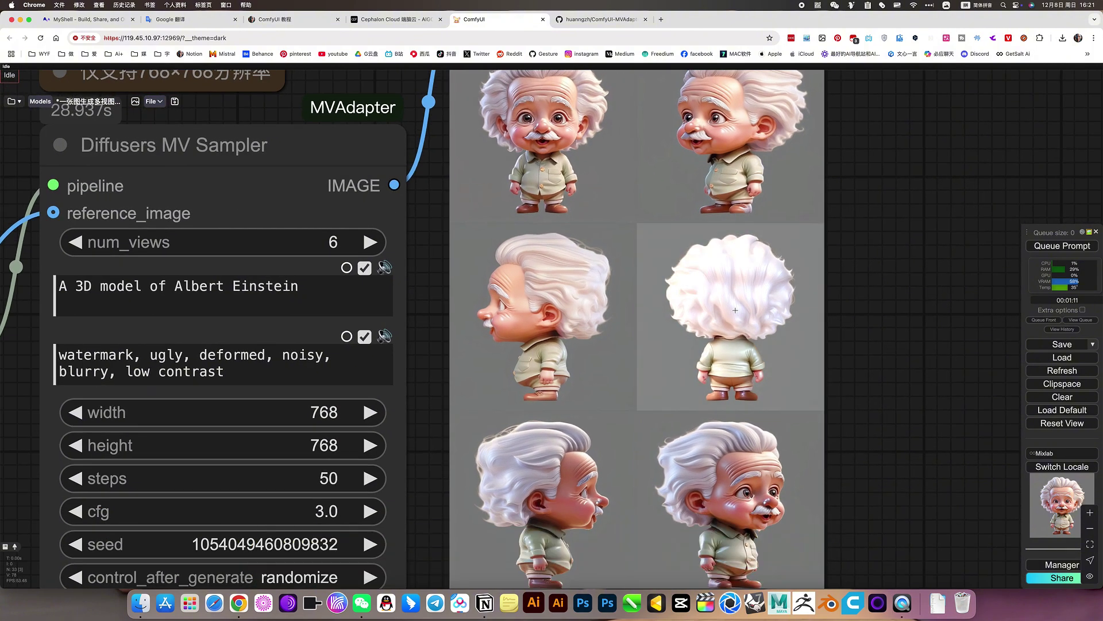
pyautogui.scroll(3, 744, 321)
pyautogui.scroll(-6, 721, 429)
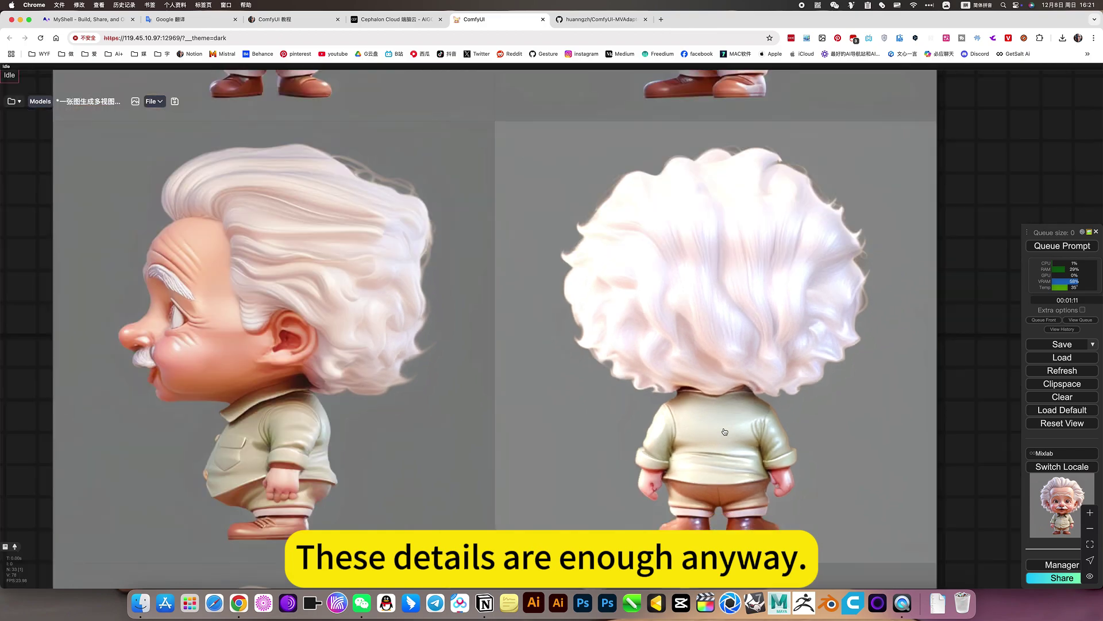
pyautogui.scroll(-7, 924, 490)
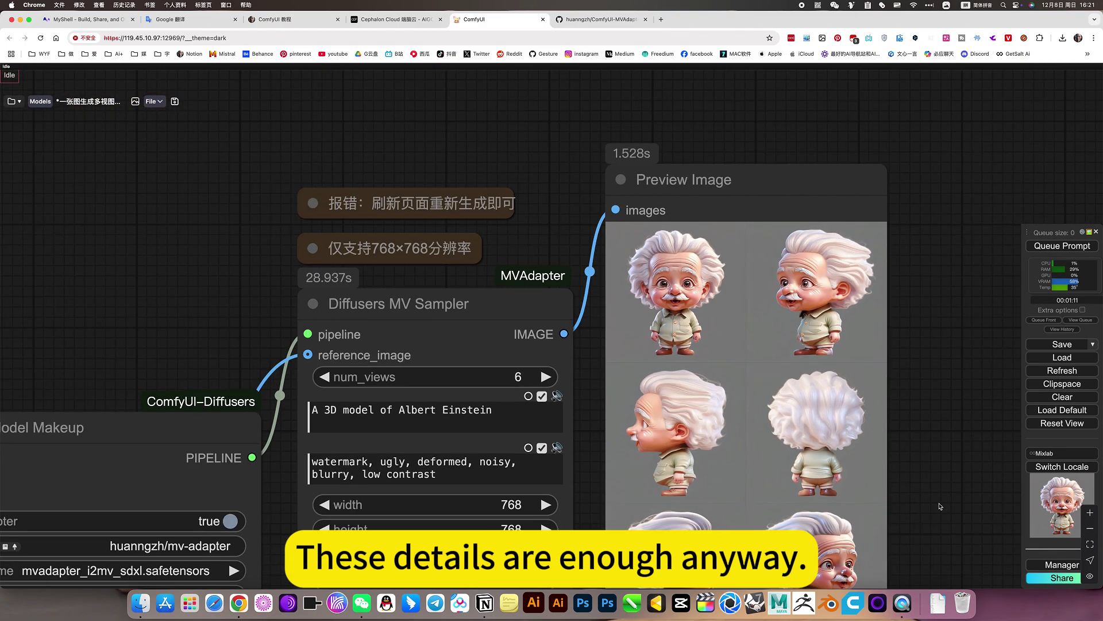
pyautogui.moveTo(938, 507); pyautogui.dragTo(936, 318)
pyautogui.scroll(15, 830, 397)
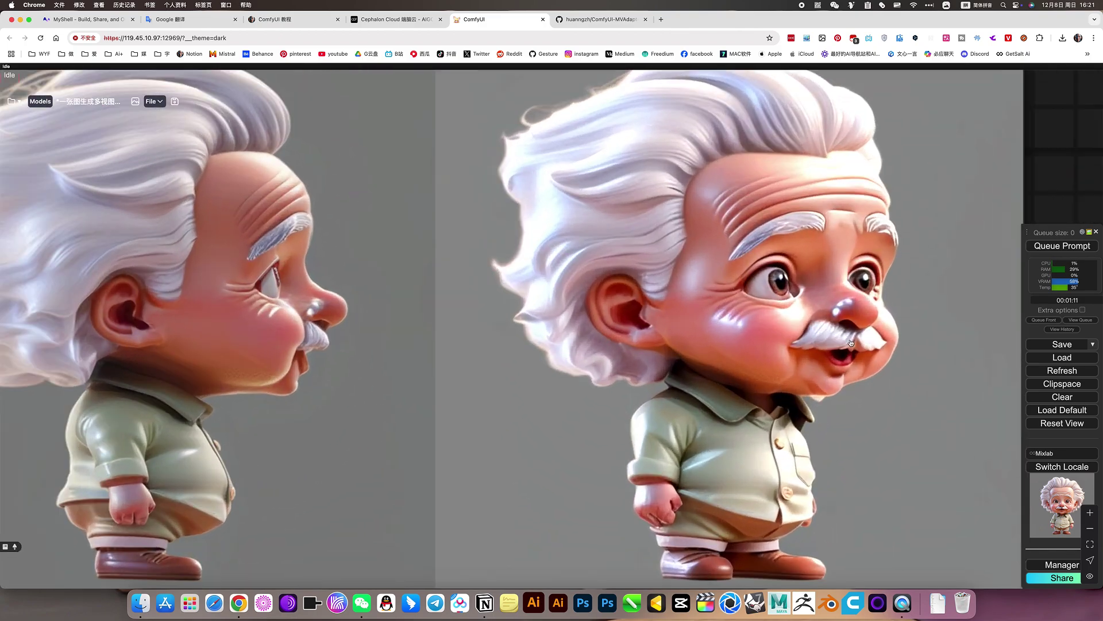
pyautogui.scroll(-7, 827, 338)
pyautogui.scroll(-8, 827, 338)
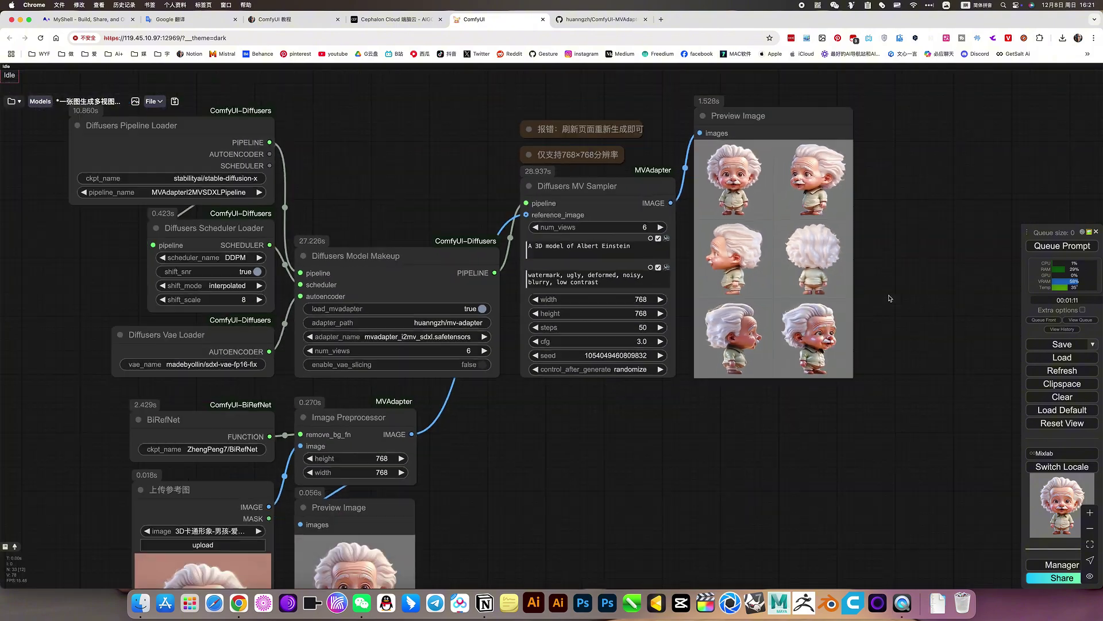
pyautogui.scroll(-6, 830, 380)
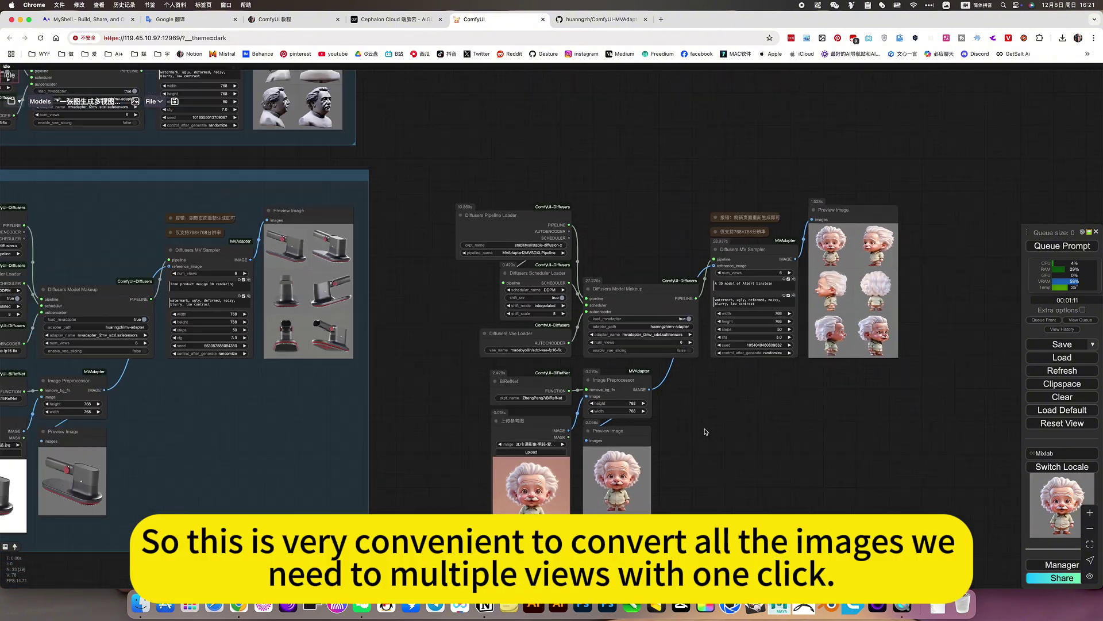
# Review the prompt-only multi-view workflow, including its MV Sampler prompts and settings and the generated Einstein bust views
pyautogui.scroll(1, 645, 389)
pyautogui.moveTo(601, 355); pyautogui.dragTo(713, 415)
pyautogui.moveTo(707, 267); pyautogui.dragTo(795, 310)
pyautogui.scroll(7, 537, 226)
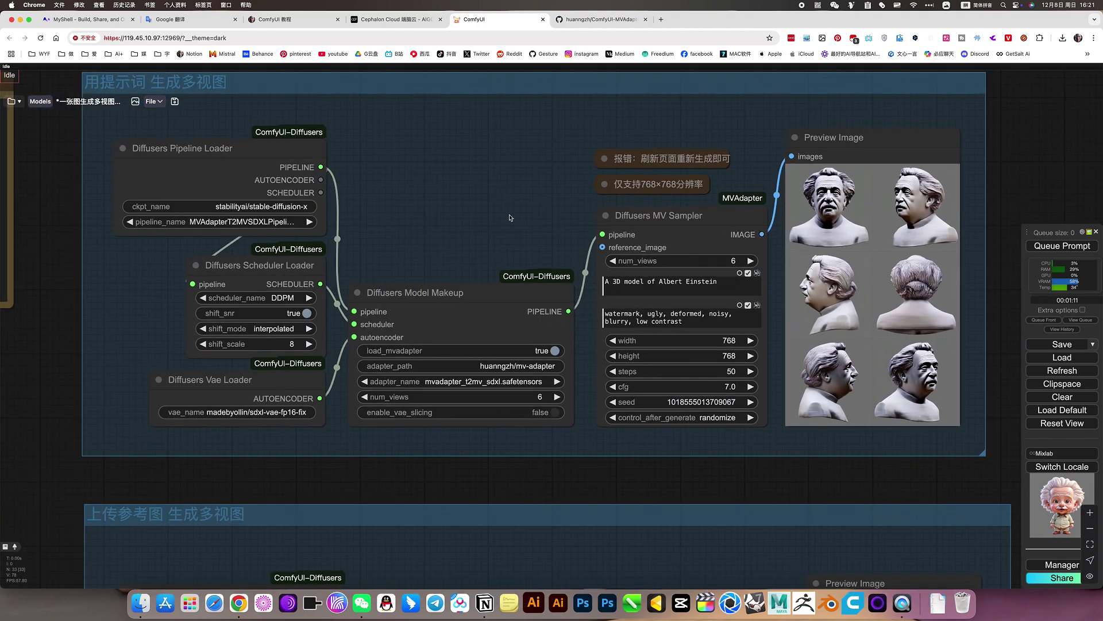
pyautogui.moveTo(510, 218); pyautogui.dragTo(521, 248)
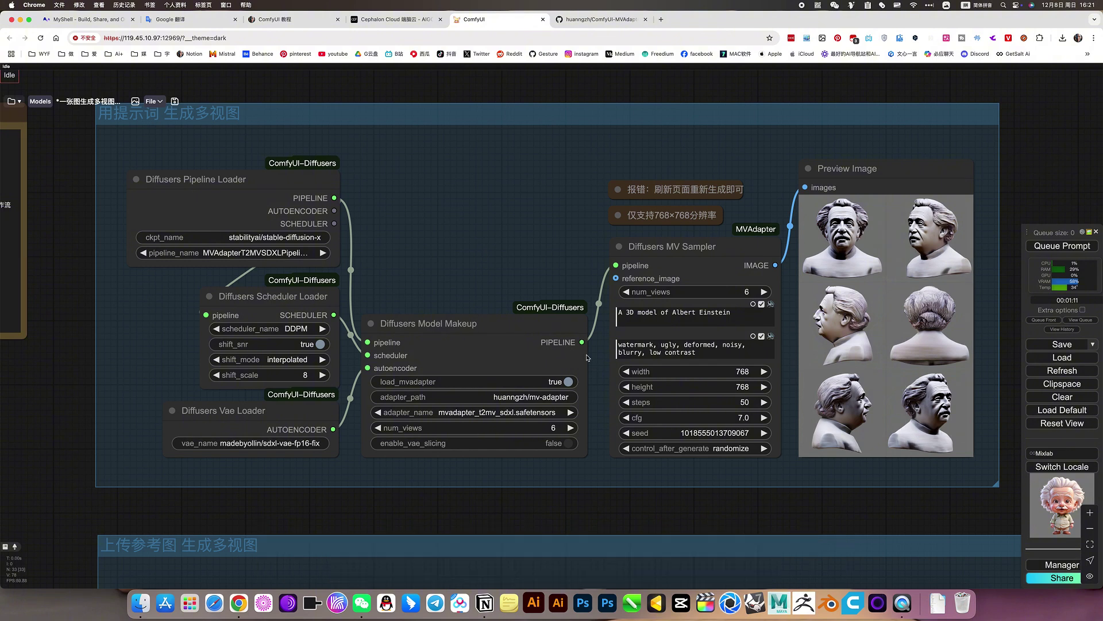
pyautogui.moveTo(528, 266); pyautogui.dragTo(502, 315)
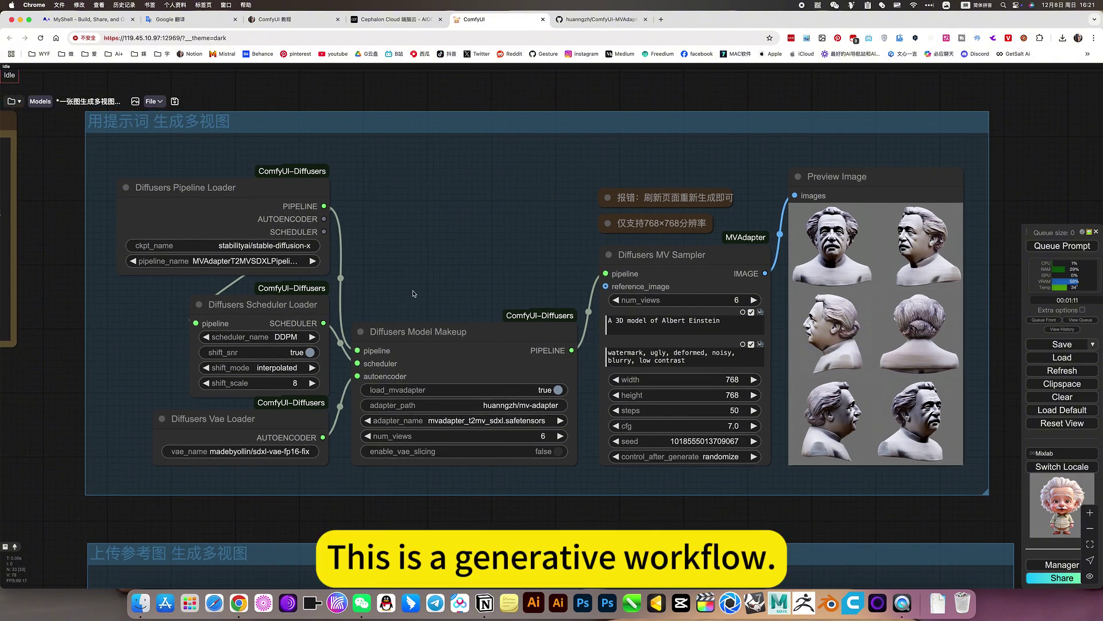
pyautogui.moveTo(455, 258); pyautogui.dragTo(444, 263)
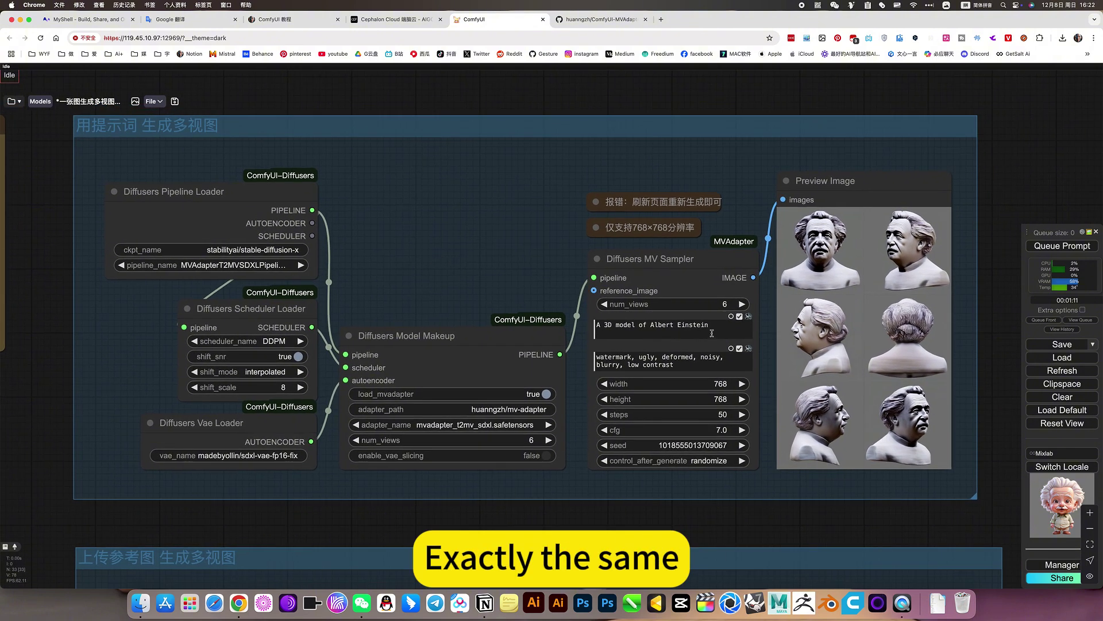
pyautogui.scroll(6, 690, 334)
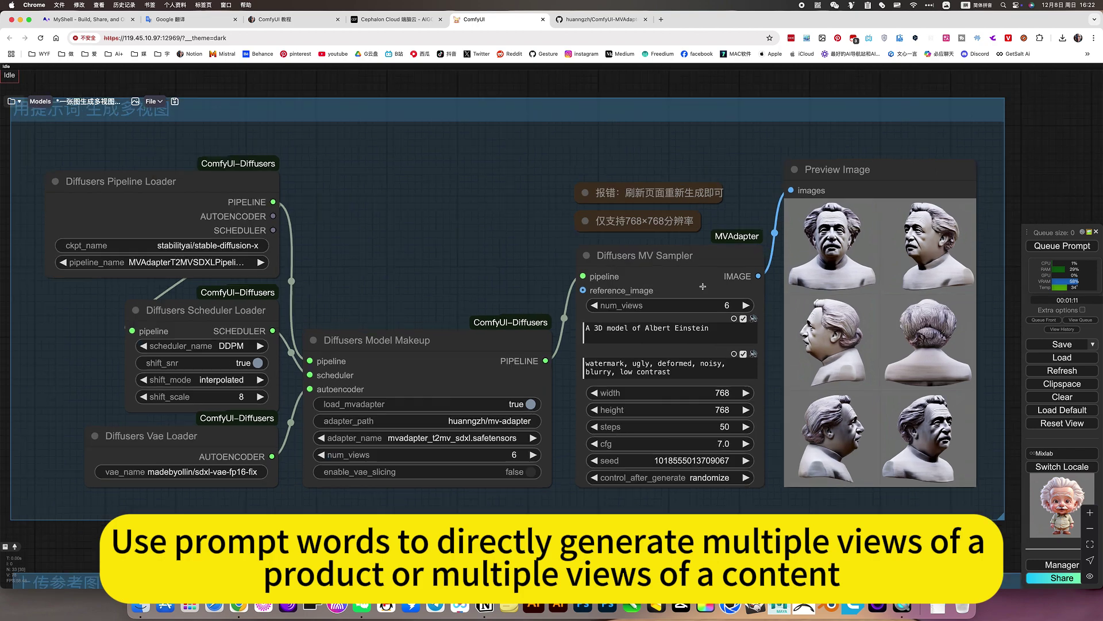
pyautogui.scroll(-6, 682, 296)
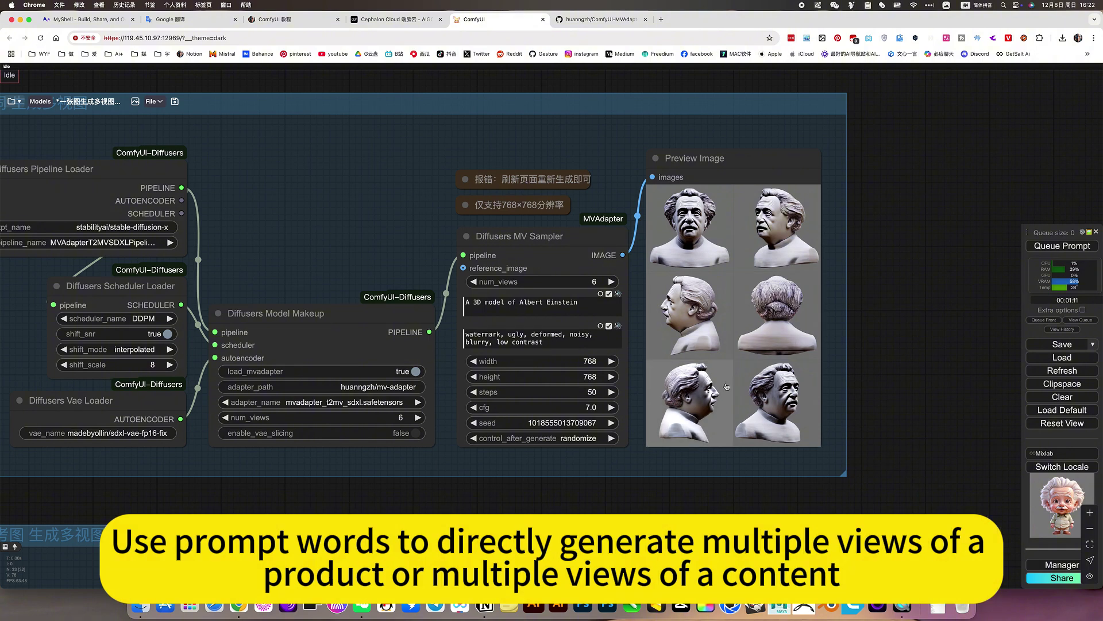
# Revisit the reference-image workflow group, focusing on its upload node, and survey the layout of all the multi-view workflows
pyautogui.scroll(-6, 726, 388)
pyautogui.moveTo(880, 466); pyautogui.dragTo(862, 276)
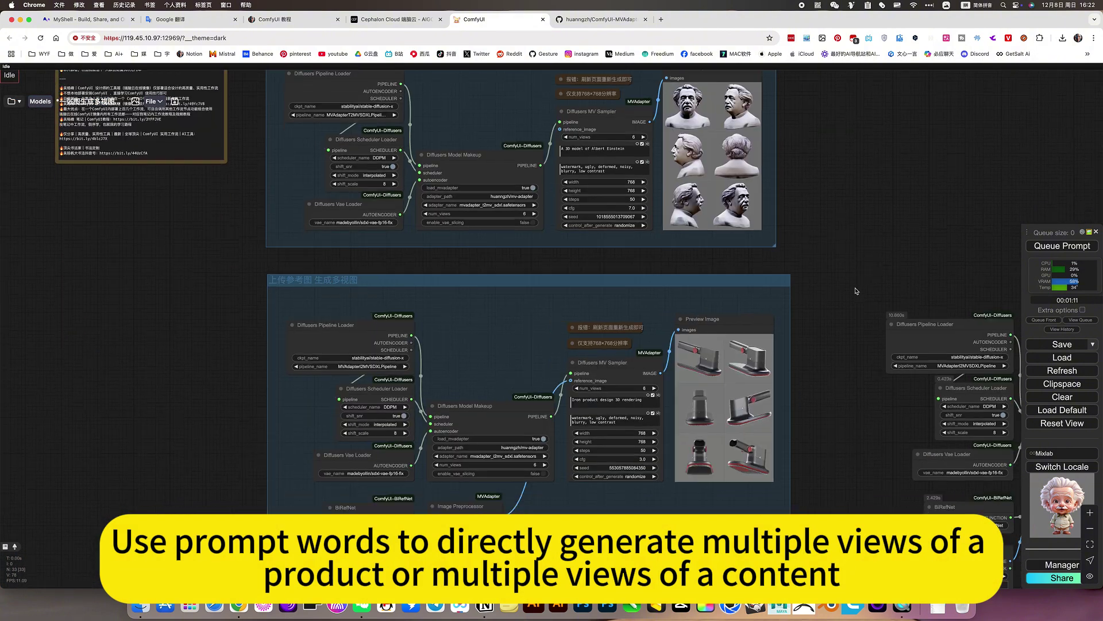
pyautogui.scroll(-5, 802, 435)
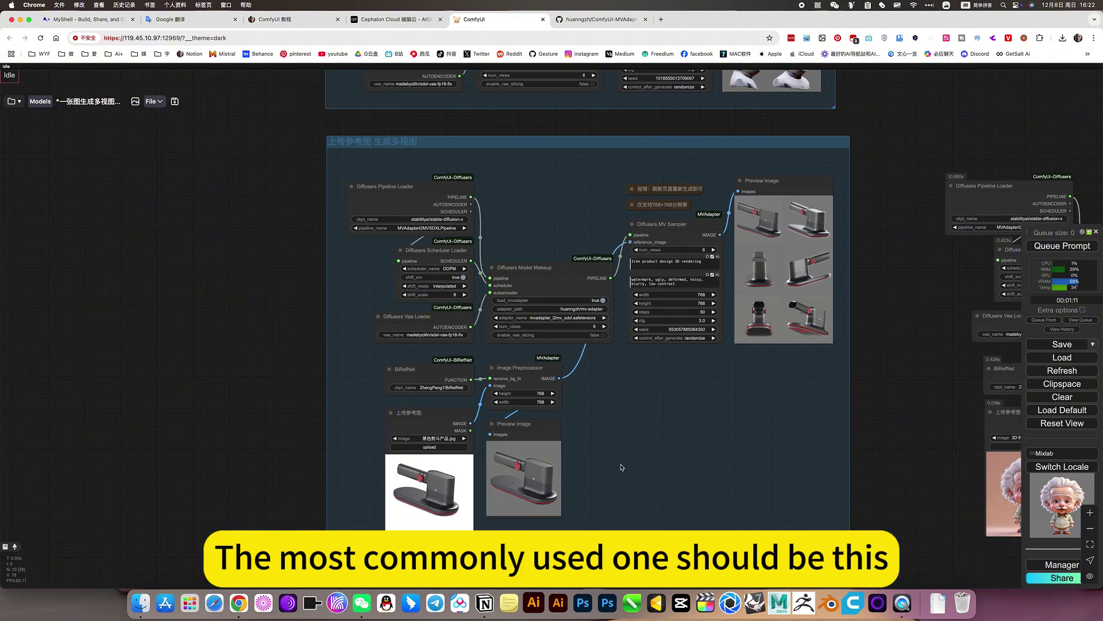
pyautogui.moveTo(627, 461); pyautogui.dragTo(703, 394)
pyautogui.scroll(6, 505, 416)
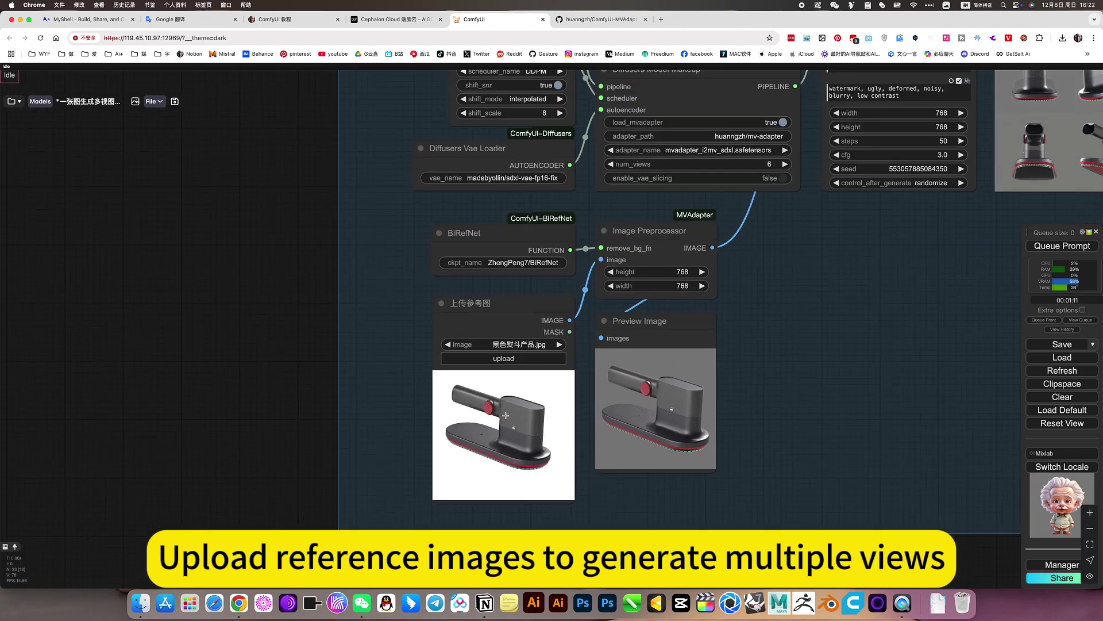
pyautogui.scroll(-5, 555, 417)
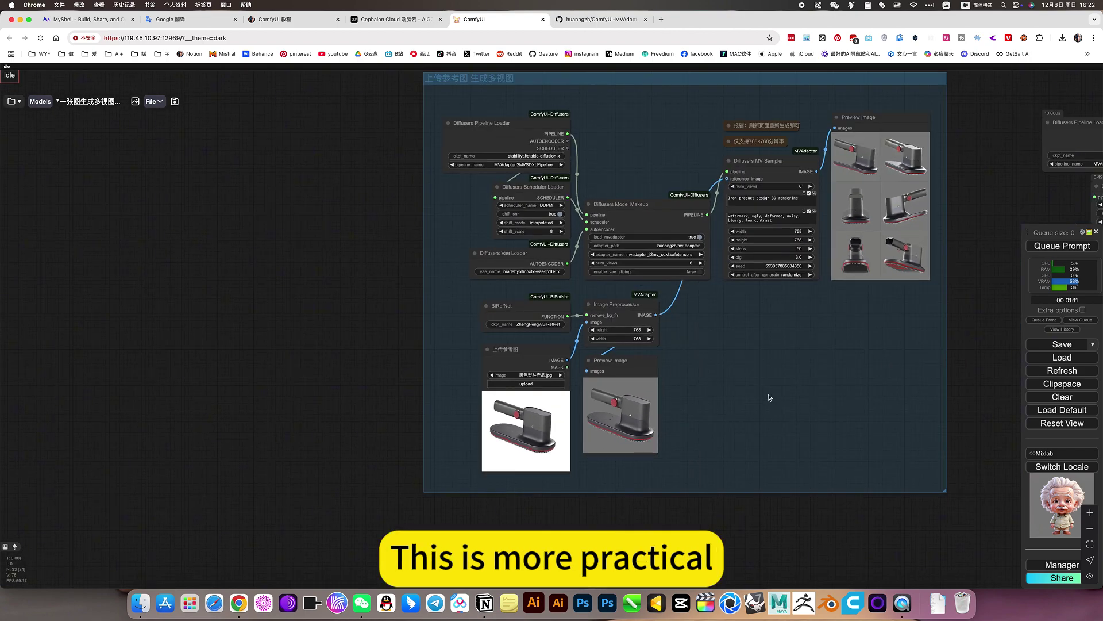
pyautogui.moveTo(770, 397); pyautogui.dragTo(586, 478)
pyautogui.scroll(-5, 668, 462)
pyautogui.moveTo(656, 465); pyautogui.dragTo(582, 439)
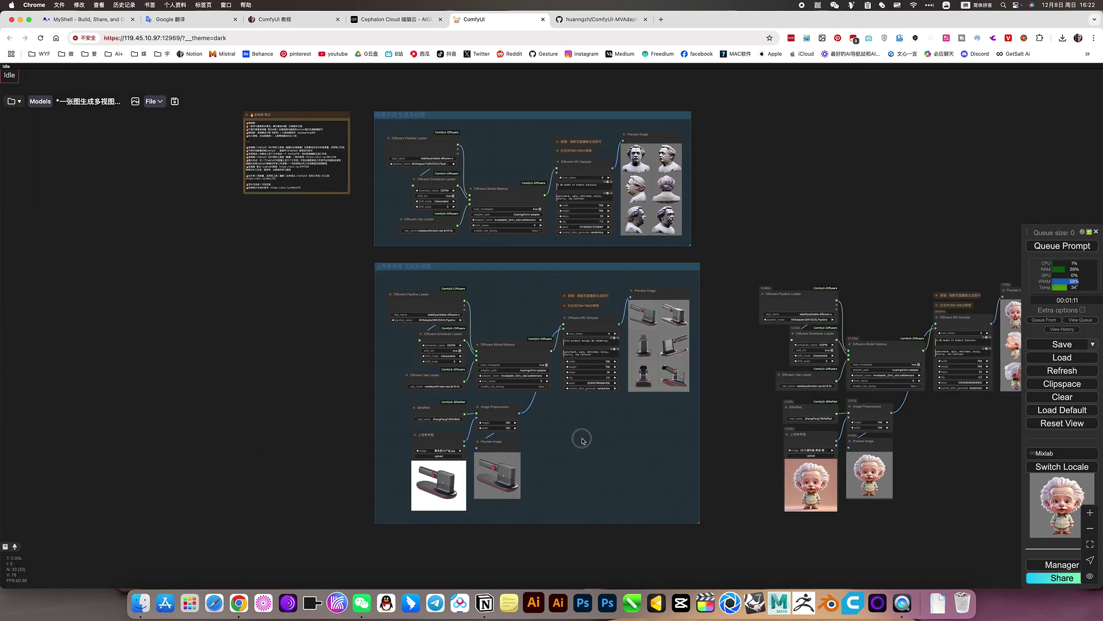
pyautogui.hscroll(3, 580, 440)
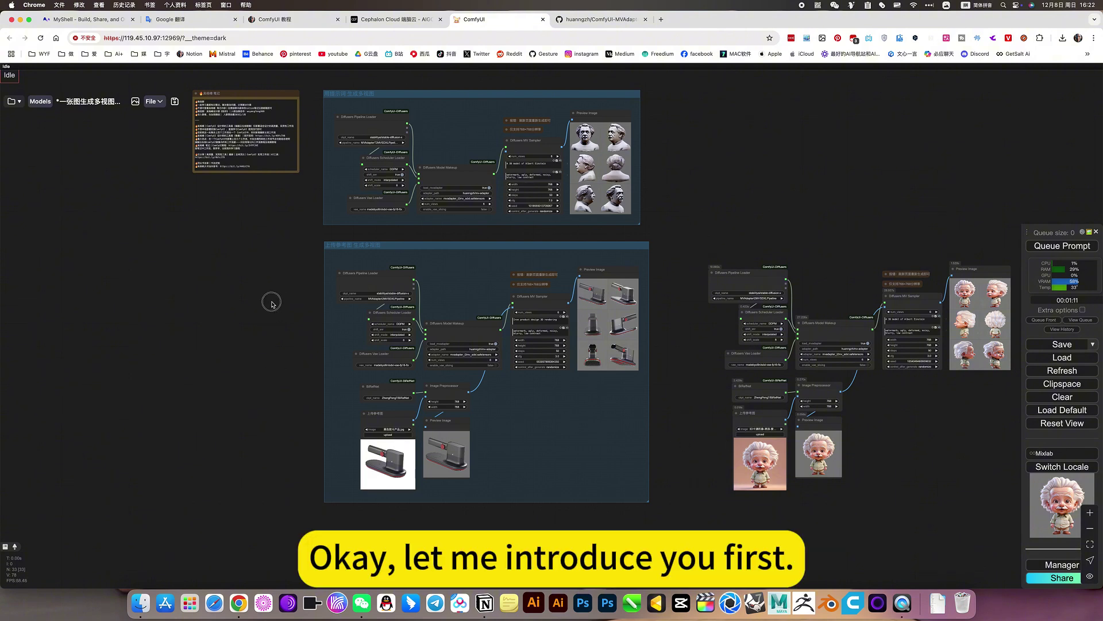
# Switch to the Cephalon Cloud AIGC applications page
pyautogui.click(396, 19)
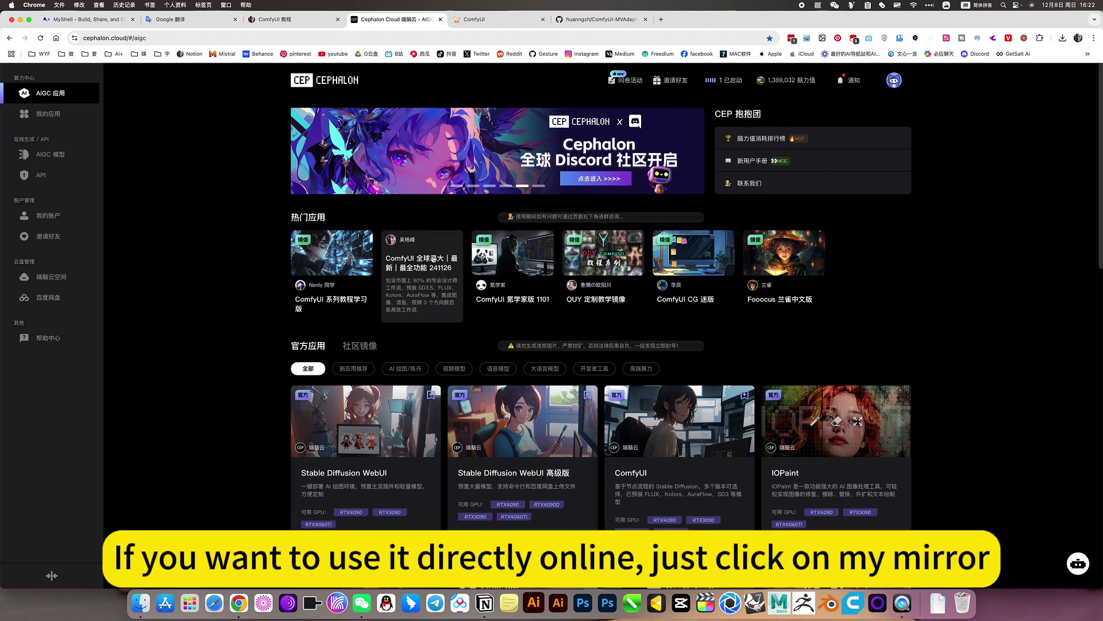
# Switch to the ComfyUI browser tab and survey the multi-view workflows, focusing on the reference-image group
pyautogui.click(480, 21)
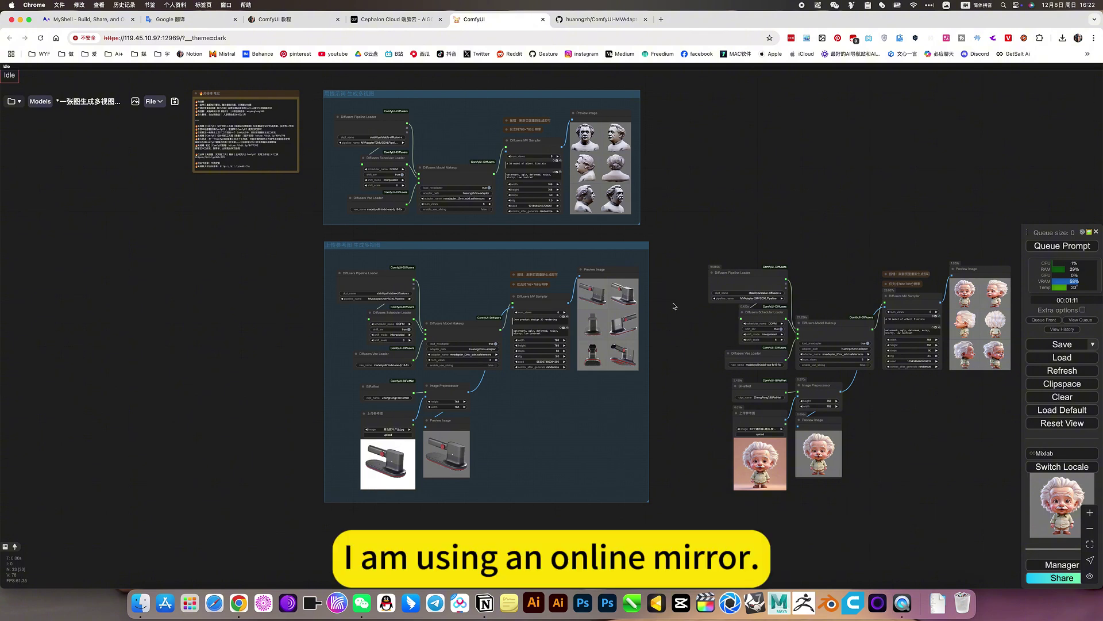
pyautogui.moveTo(674, 305); pyautogui.dragTo(660, 313)
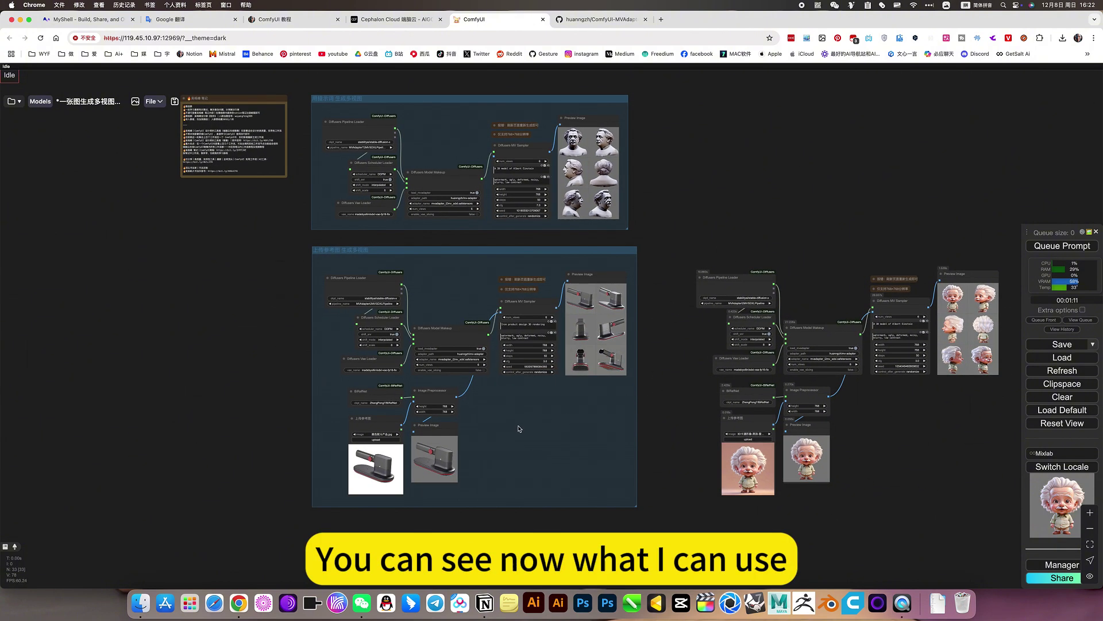
pyautogui.moveTo(524, 427); pyautogui.dragTo(615, 424)
pyautogui.scroll(5, 466, 325)
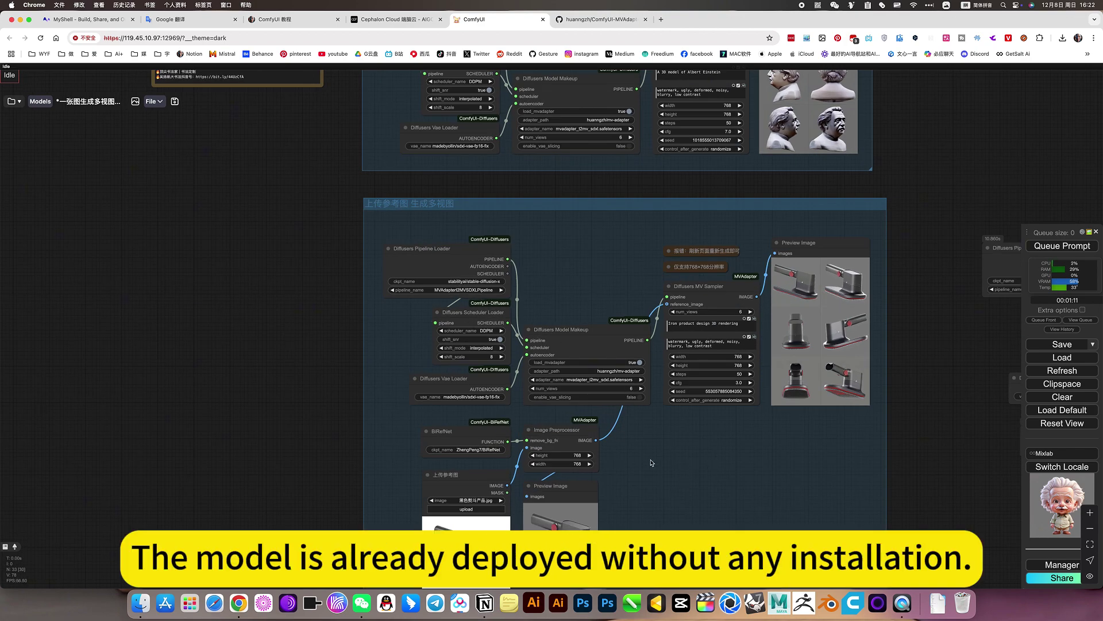
pyautogui.scroll(-4, 651, 463)
pyautogui.scroll(5, 651, 465)
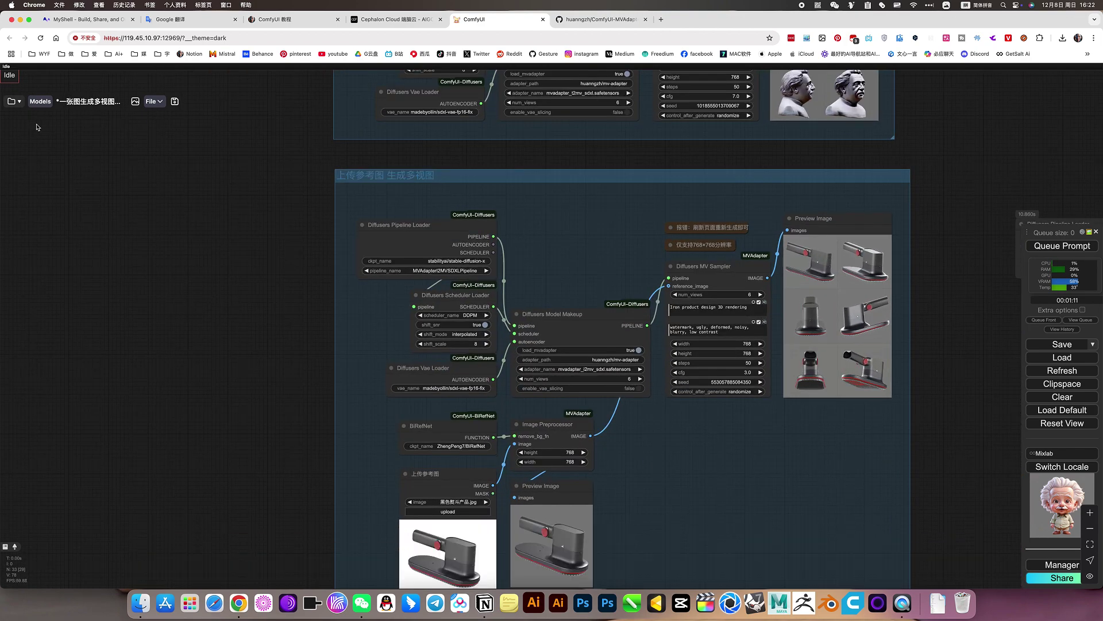
# Open the saved workflows list, expand the image folder 图像类 and select the 一张图生成多视图｜MVAdapter workflow
pyautogui.click(7, 103)
pyautogui.click(9, 137)
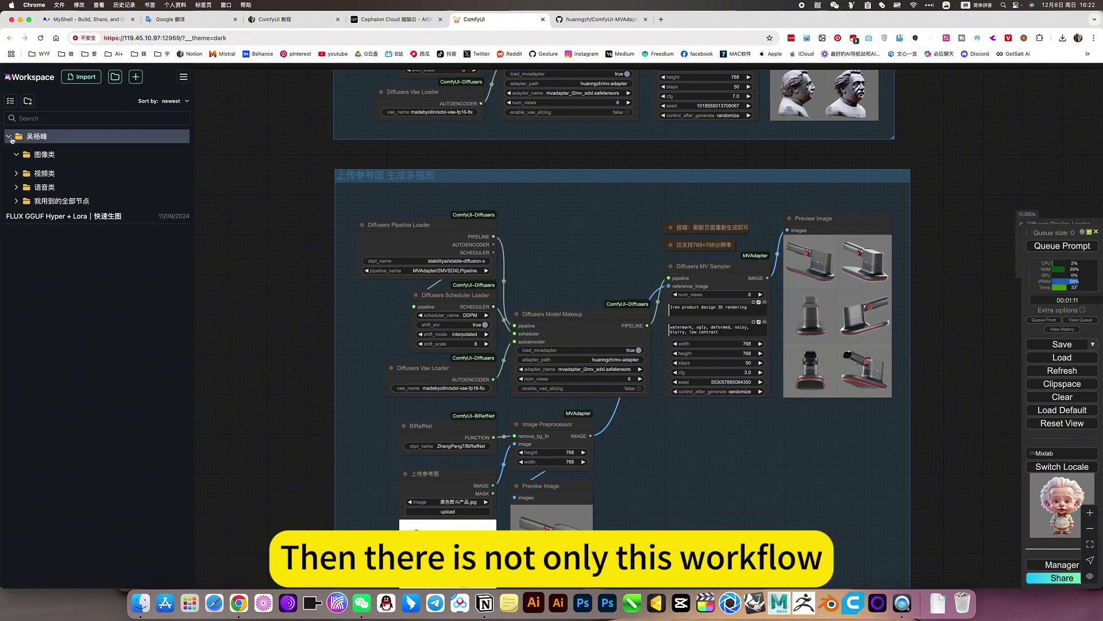
pyautogui.click(16, 156)
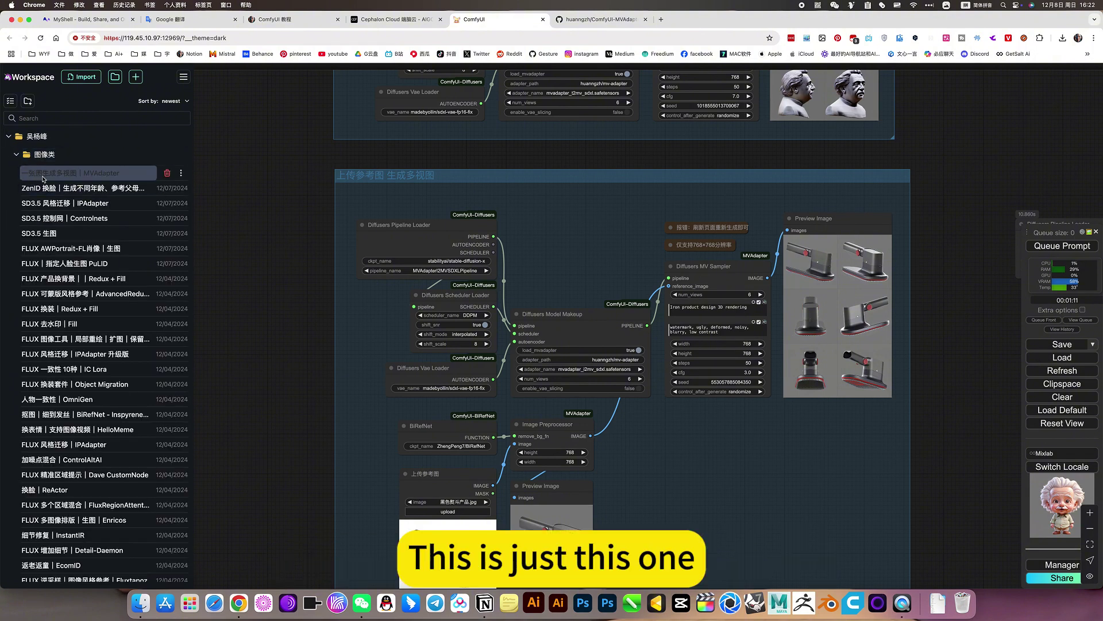
pyautogui.scroll(5, 42, 179)
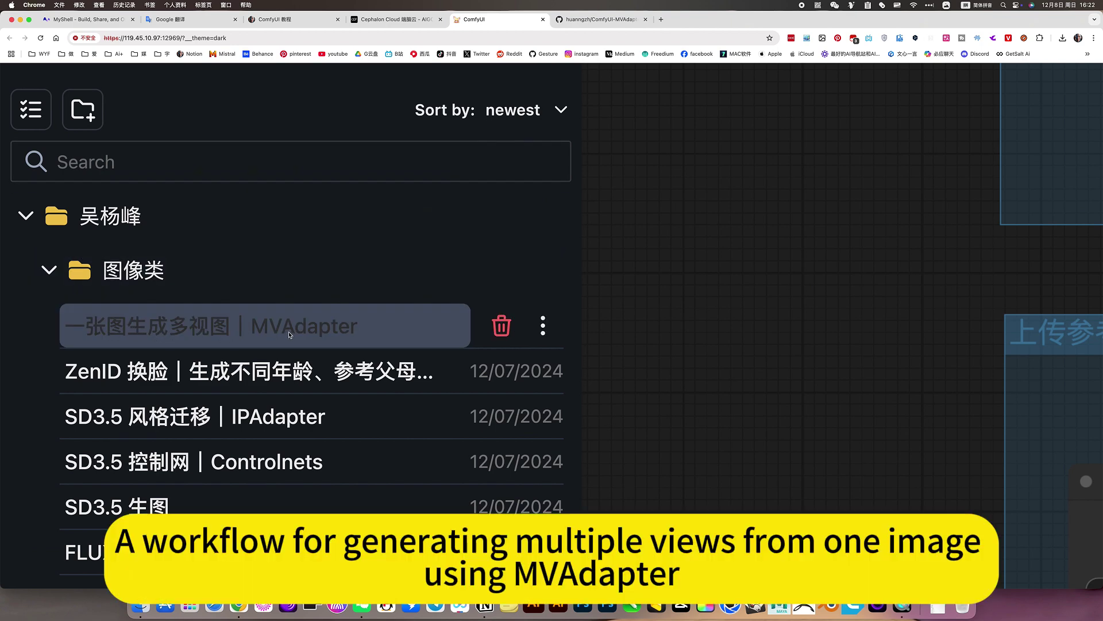
pyautogui.click(355, 331)
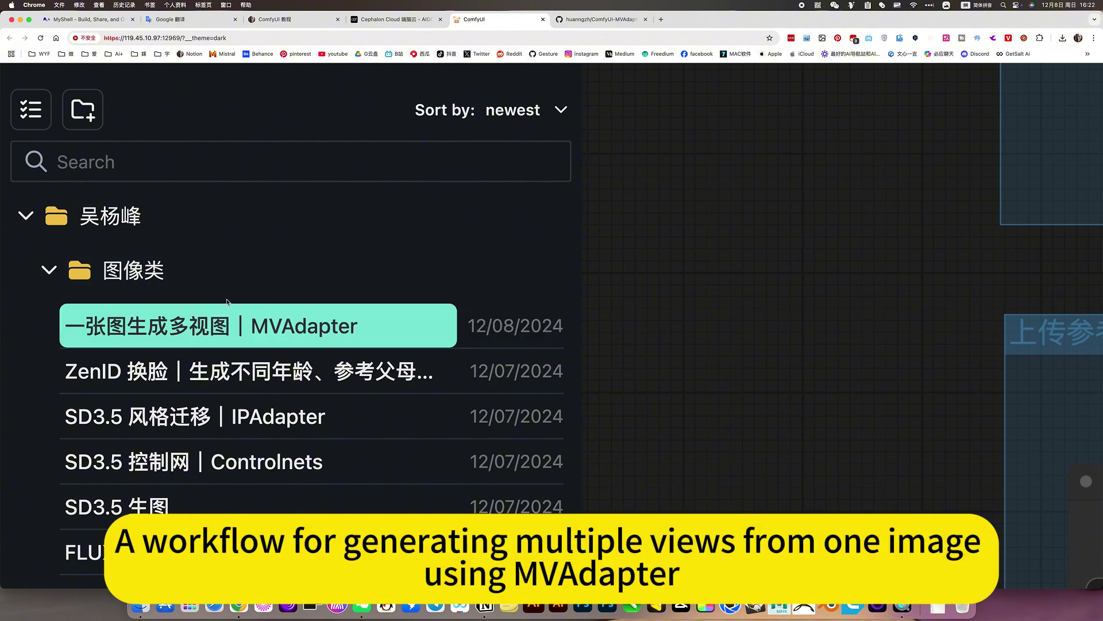
# Look through the FLUX and other image workflows stored in the 图像类 folder and collapse the folder
pyautogui.scroll(-3, 214, 304)
pyautogui.scroll(-3, 213, 305)
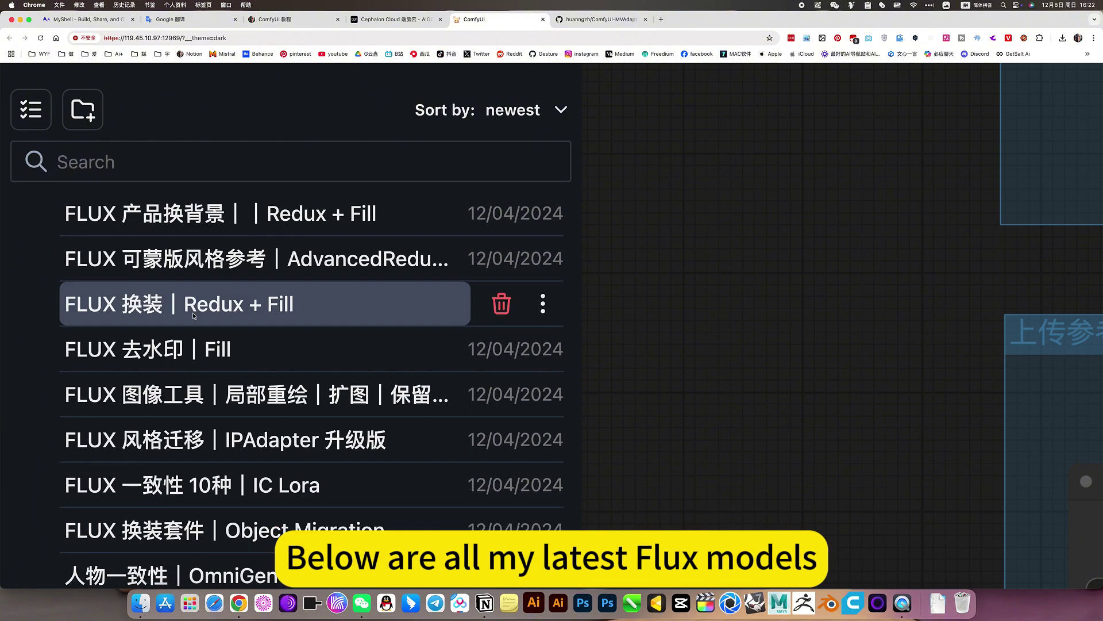
pyautogui.scroll(-5, 213, 305)
pyautogui.scroll(5, 184, 311)
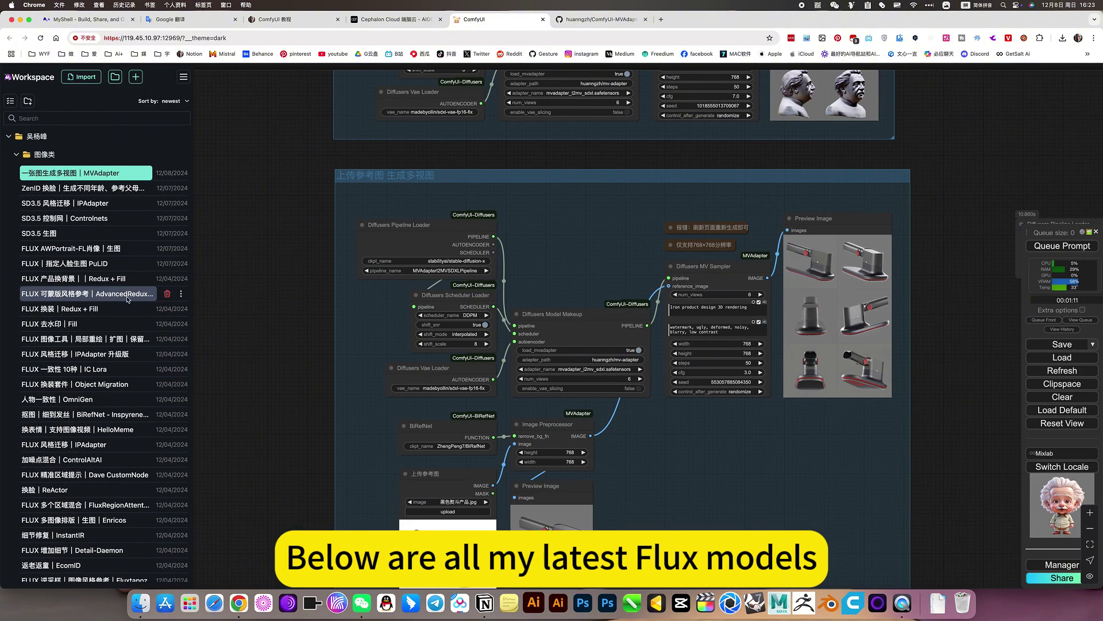
pyautogui.click(16, 155)
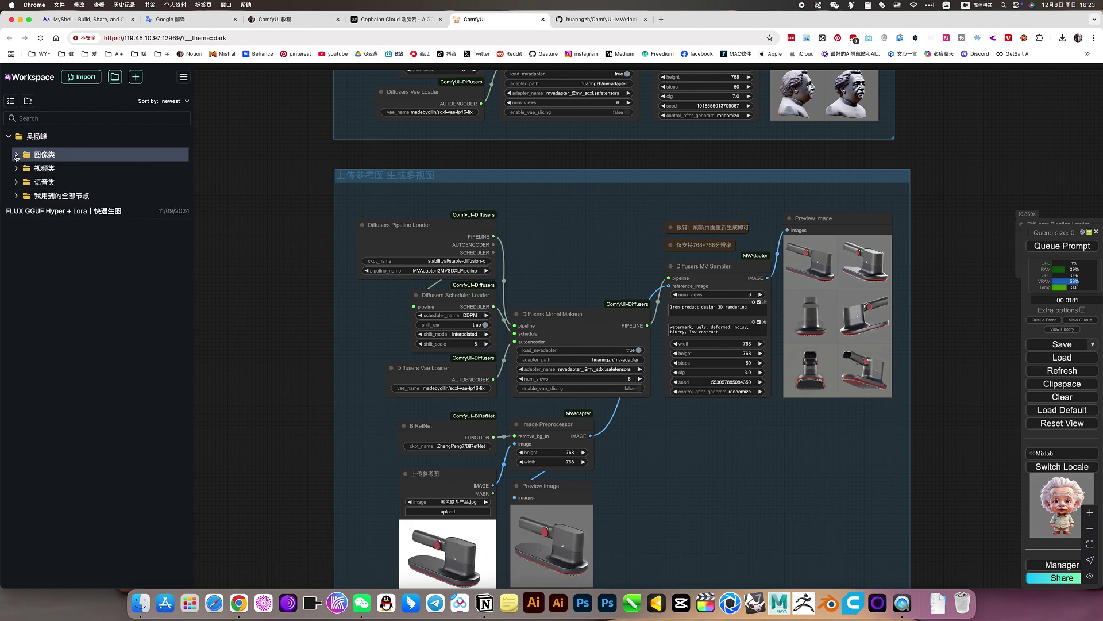
pyautogui.click(16, 156)
pyautogui.scroll(-5, 91, 345)
pyautogui.scroll(5, 92, 406)
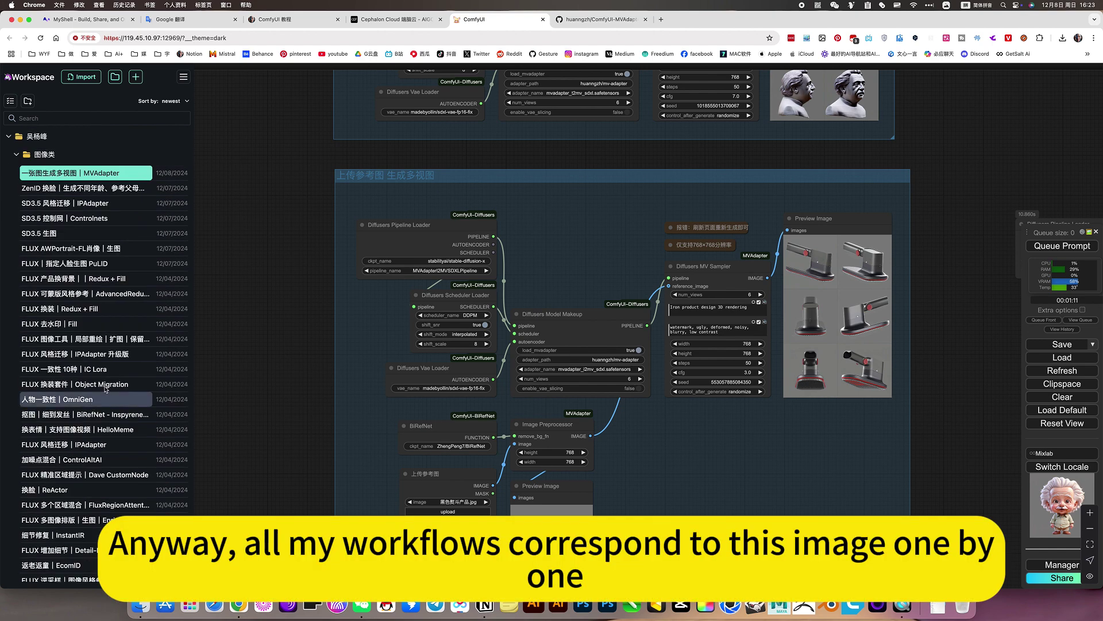
pyautogui.click(16, 155)
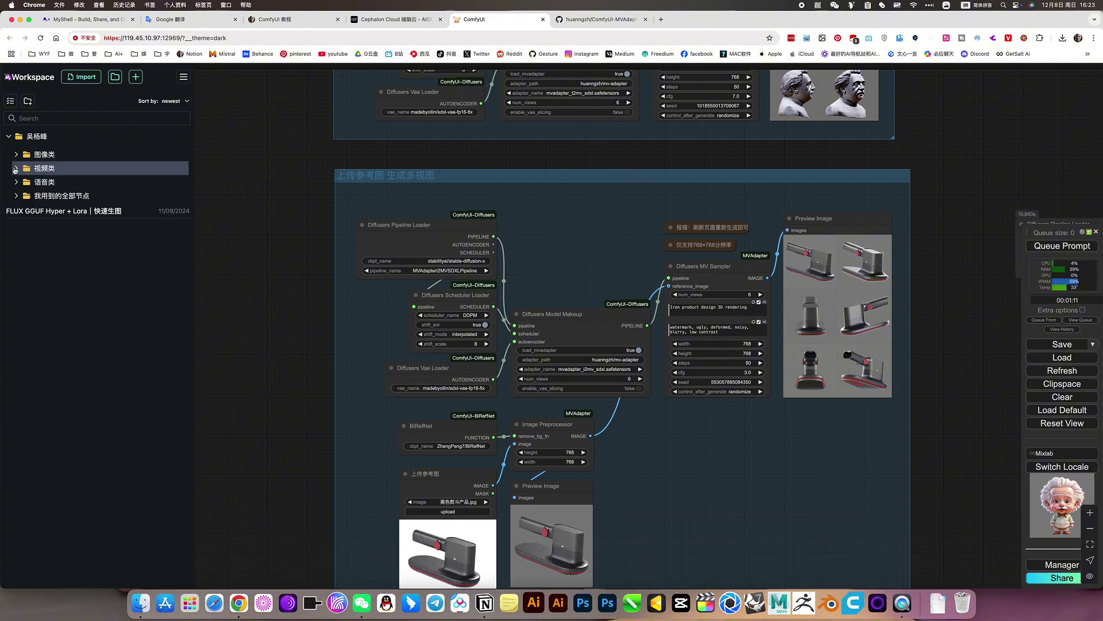
# Check the workflows in the video folder 视频类 and the voice folder 语音类, and return to the workflow canvas
pyautogui.click(21, 170)
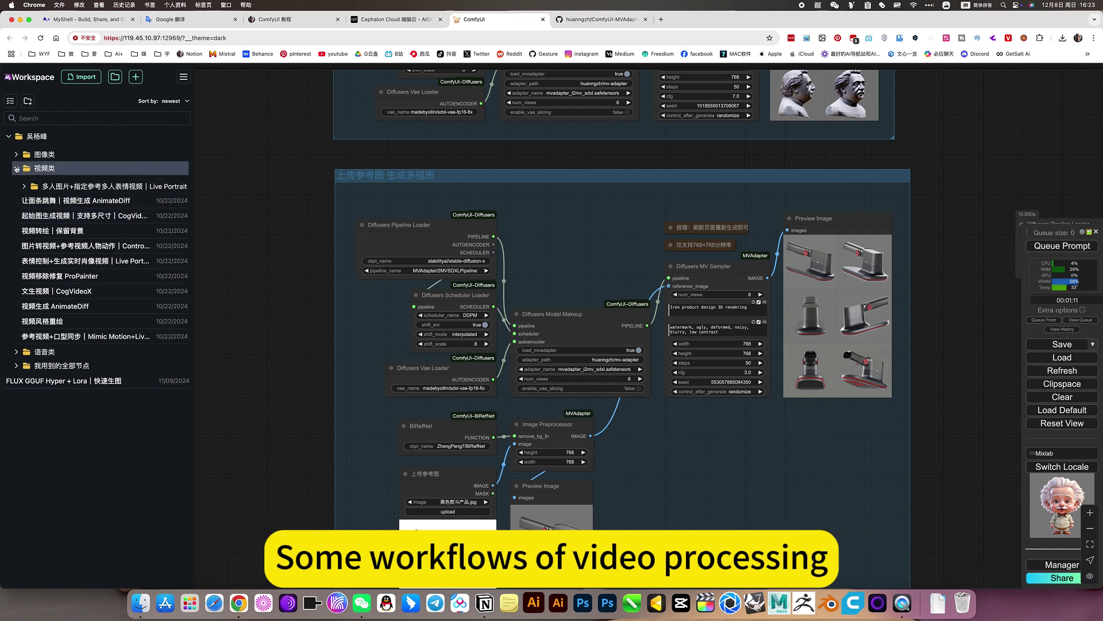
pyautogui.click(16, 169)
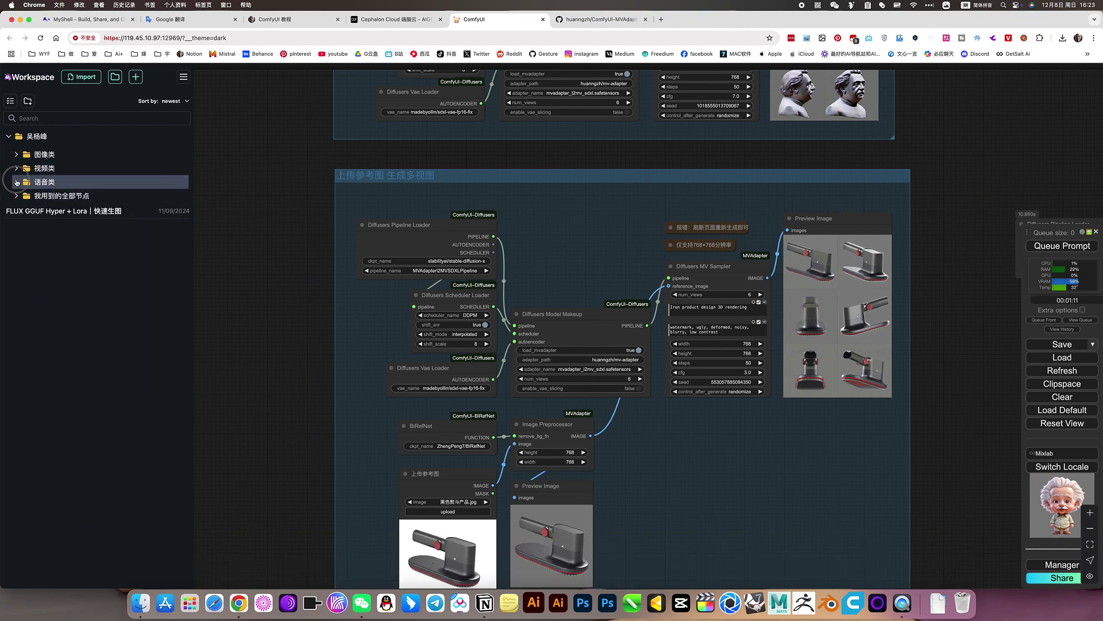
pyautogui.click(16, 183)
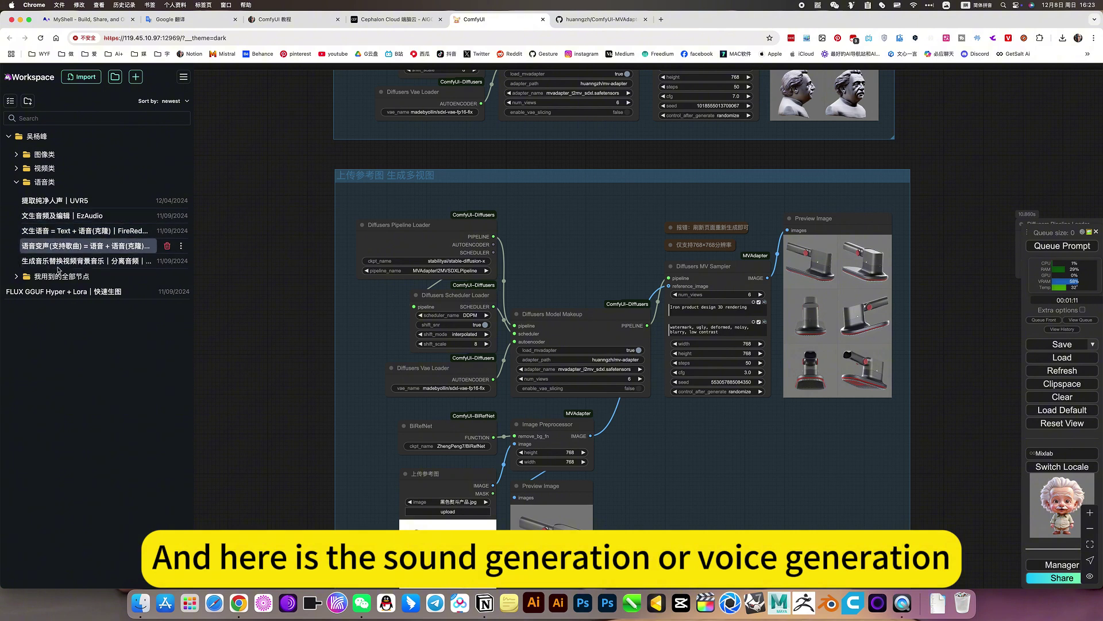
pyautogui.click(19, 182)
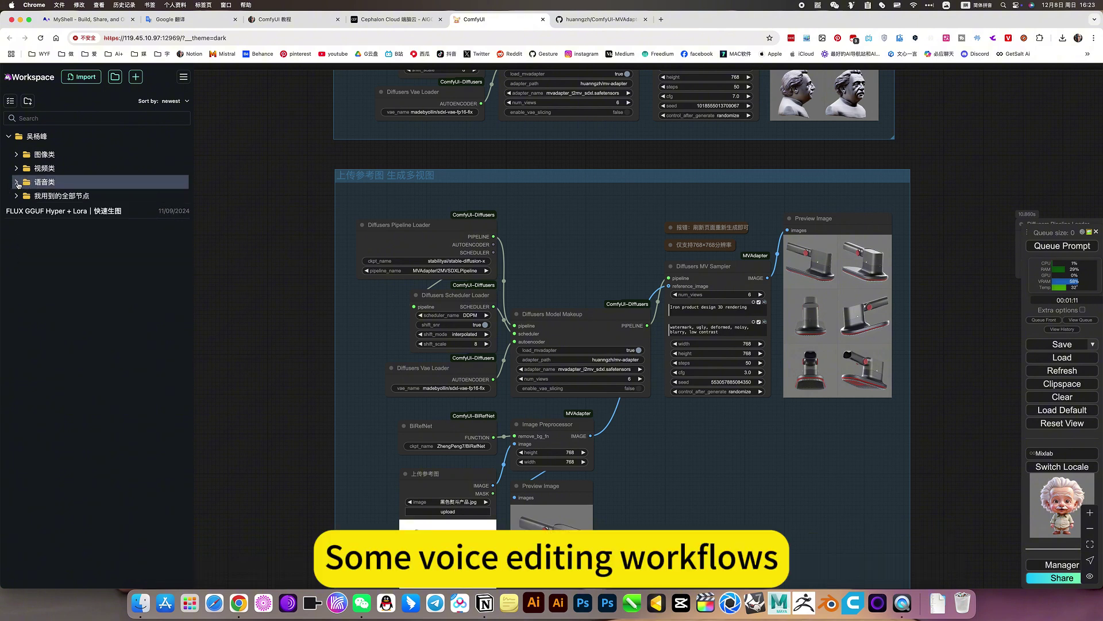
pyautogui.click(283, 310)
pyautogui.scroll(-4, 263, 317)
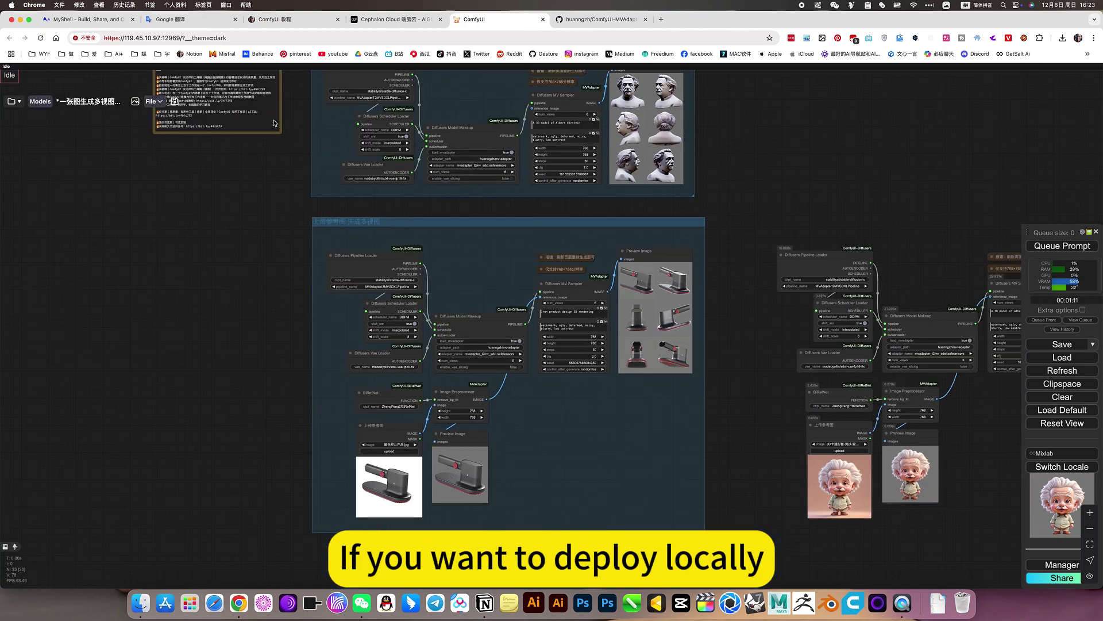
# Switch to the ComfyUI 教程 notes, jump to the workflow section and expand the 下载设置 of the MVAdapter entry under 图像类
pyautogui.click(277, 20)
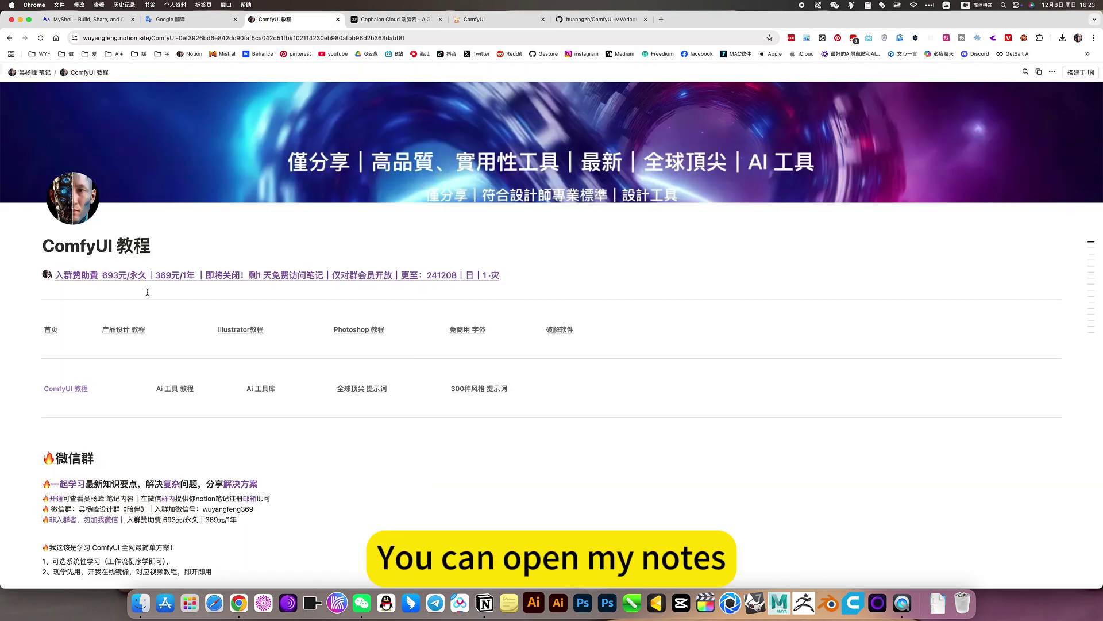
pyautogui.click(73, 389)
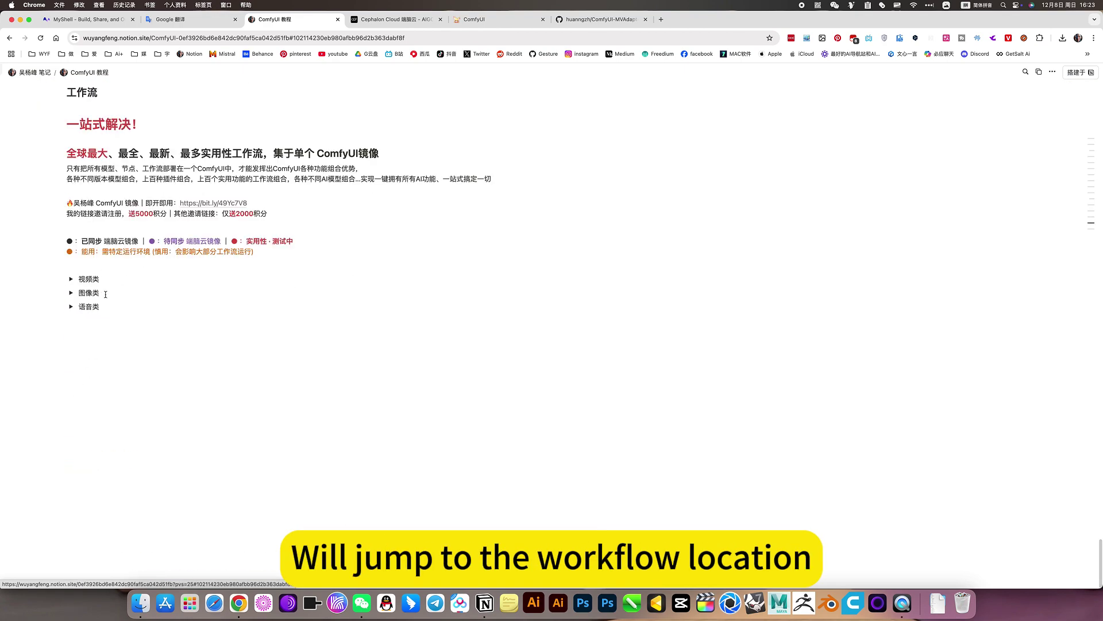
pyautogui.click(71, 294)
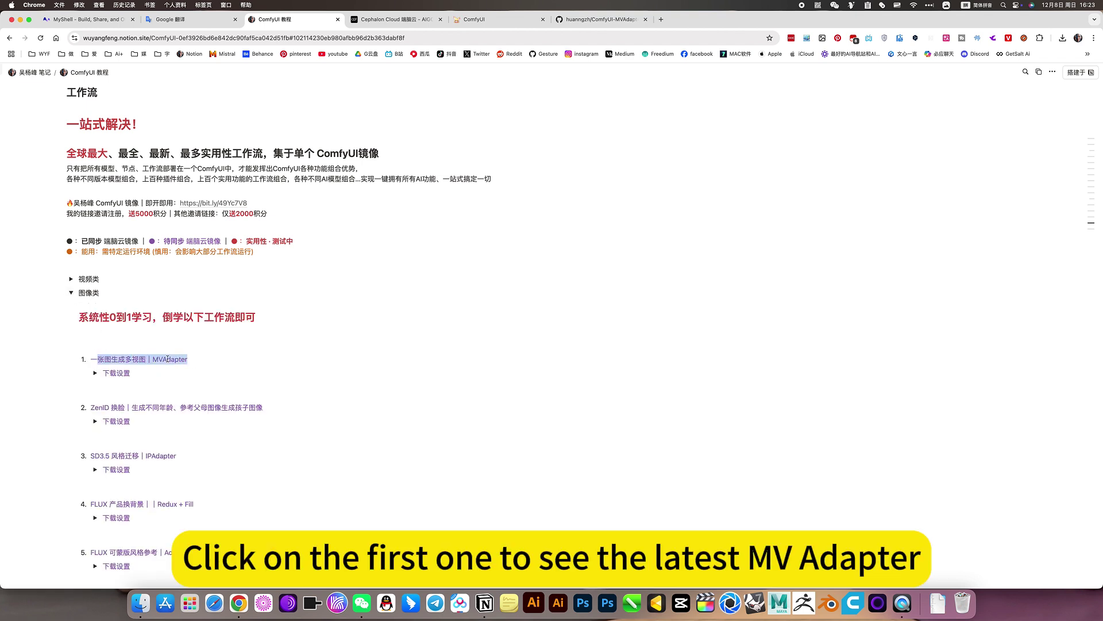
pyautogui.click(164, 361)
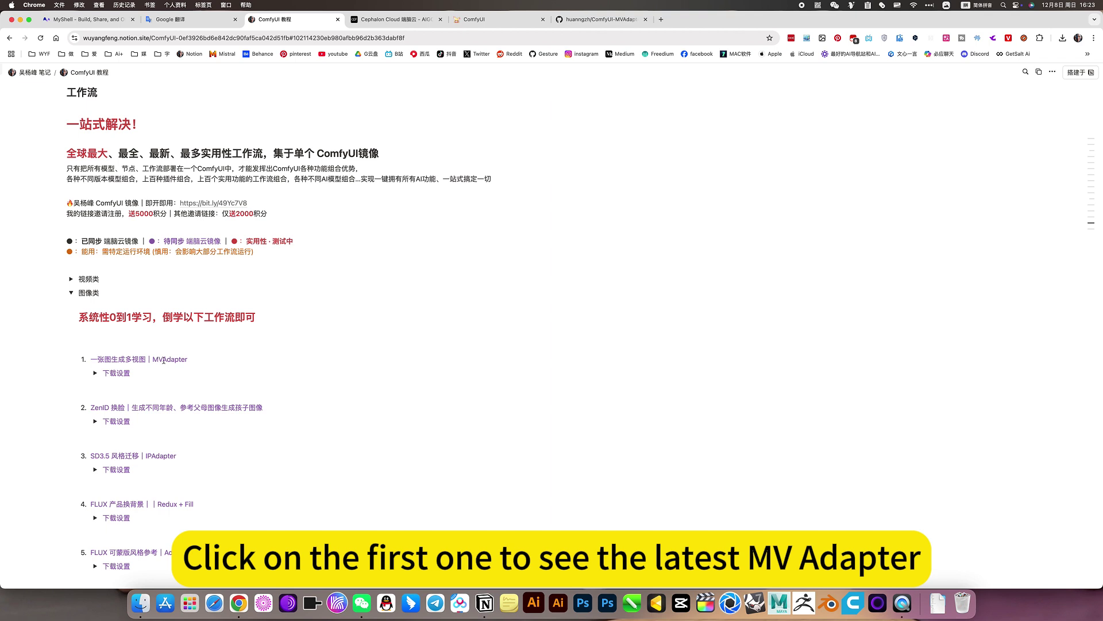
pyautogui.click(95, 373)
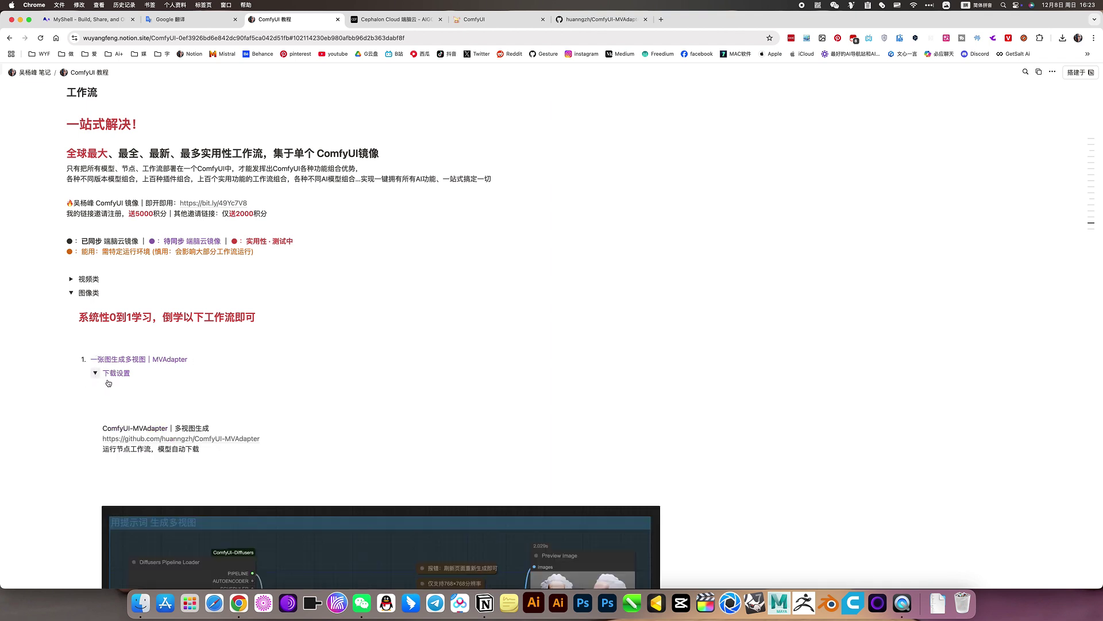
# Review the MVAdapter notes from the GitHub node link and workflow screenshots to the JSON file, and collapse the 下载设置 and 图像类 sections
pyautogui.scroll(-4, 193, 404)
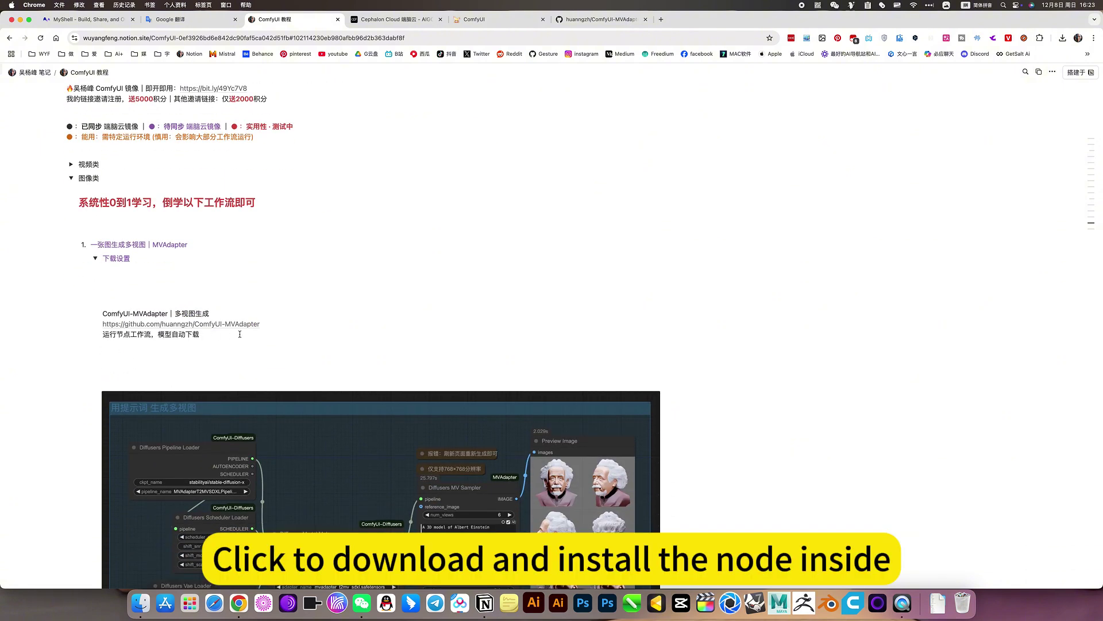
pyautogui.scroll(-5, 197, 343)
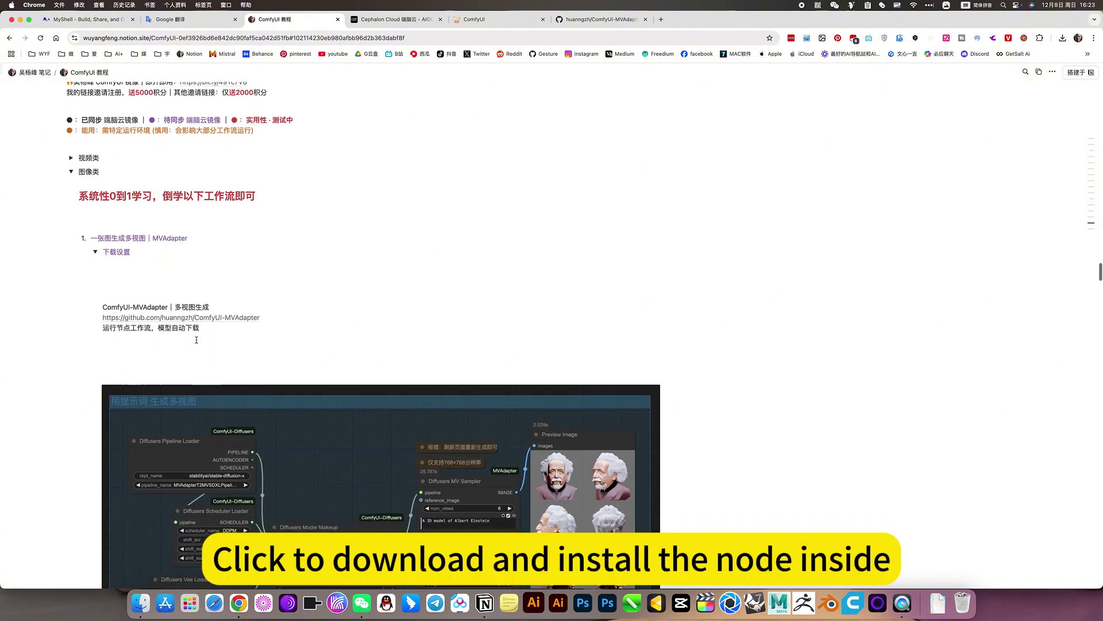
pyautogui.scroll(-5, 197, 343)
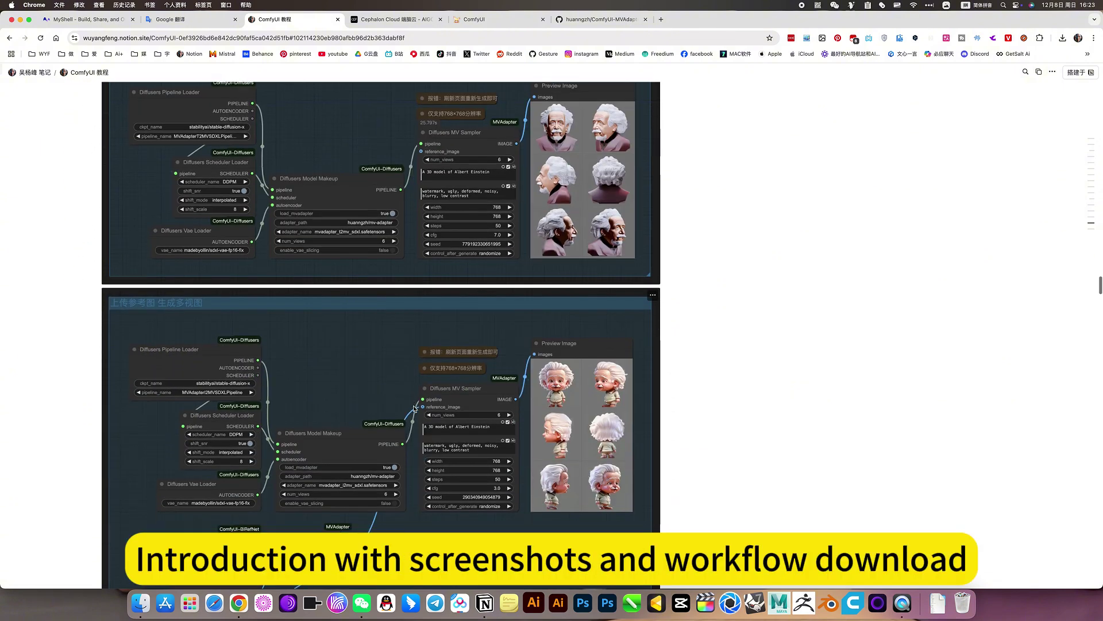
pyautogui.scroll(-4, 413, 409)
pyautogui.scroll(-18, 413, 408)
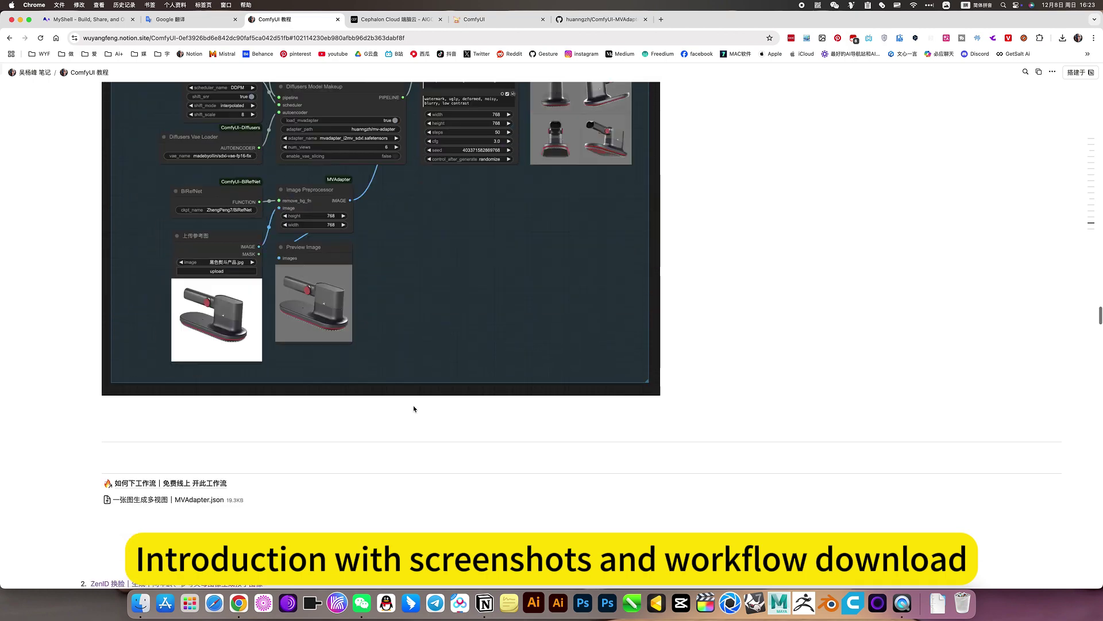
pyautogui.scroll(20, 211, 324)
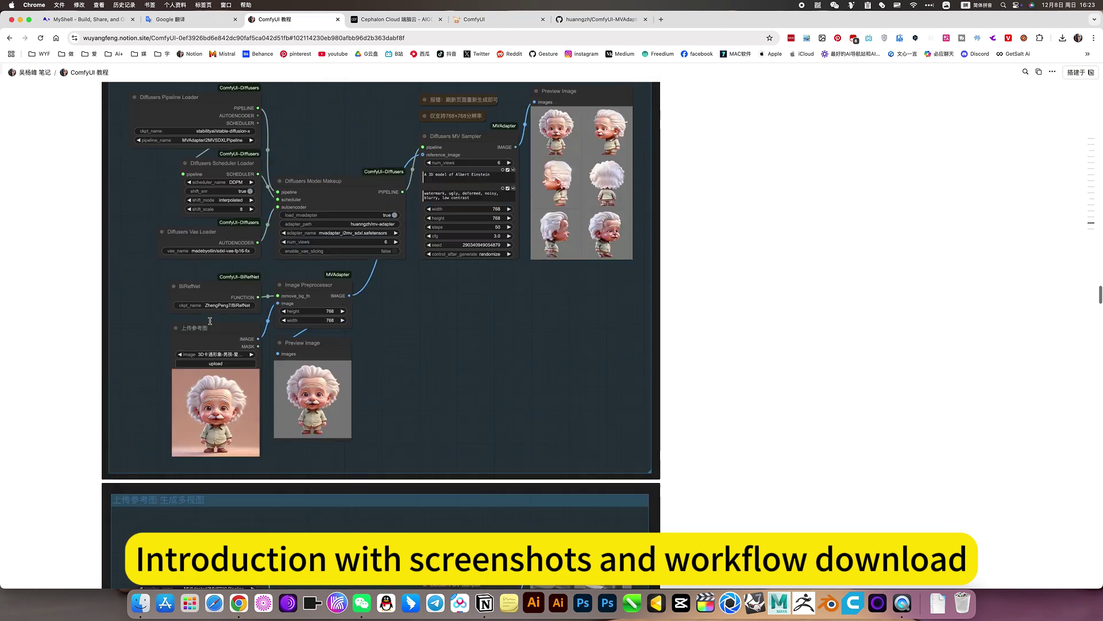
pyautogui.scroll(2, 211, 325)
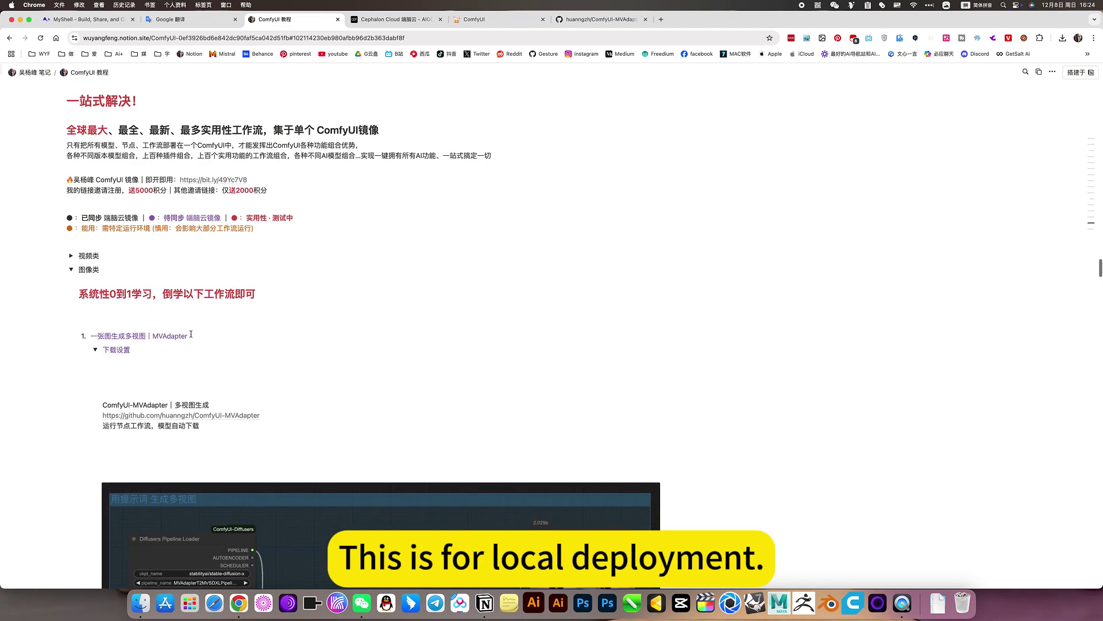
pyautogui.click(95, 350)
pyautogui.click(70, 269)
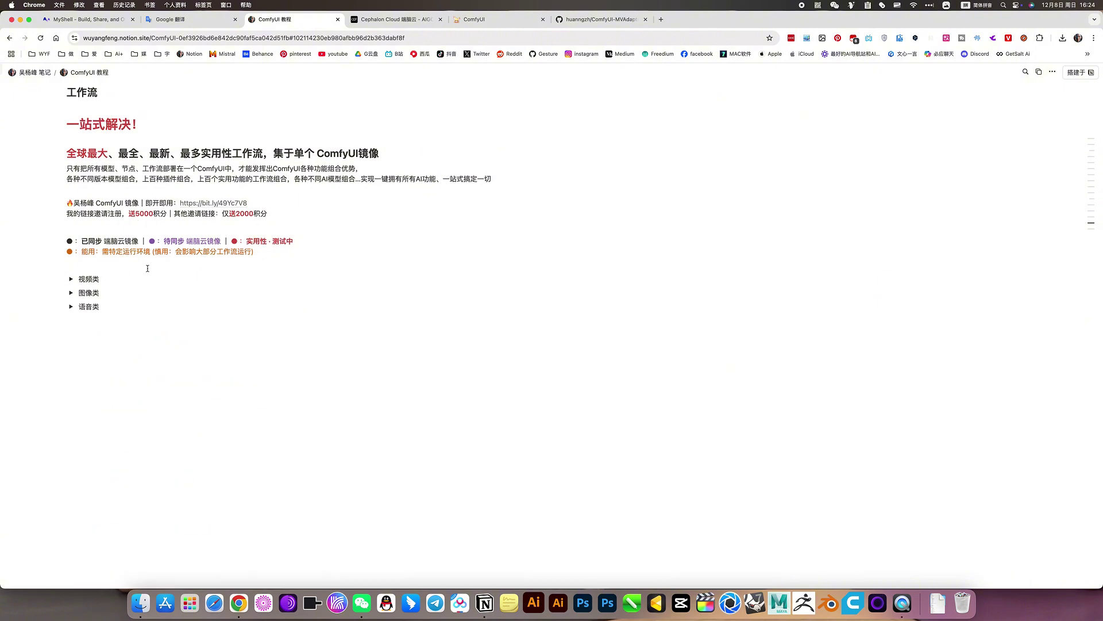
# Find and expand the 节点 section in the workflow download and setup notes and browse its list of nodes
pyautogui.scroll(1, 148, 268)
pyautogui.scroll(10, 148, 267)
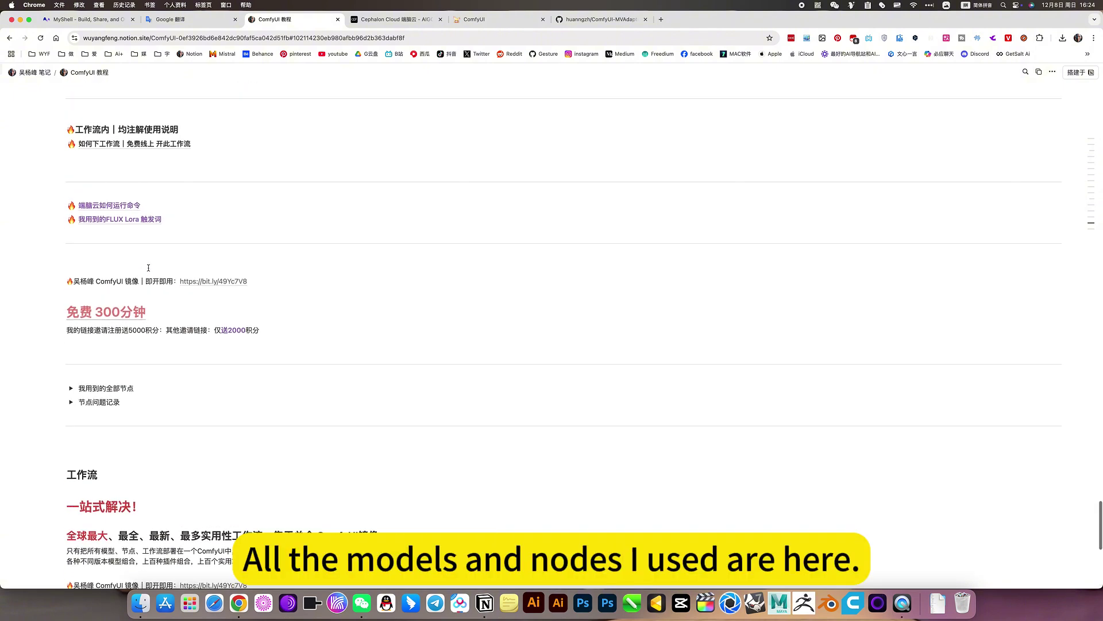
pyautogui.scroll(2, 148, 271)
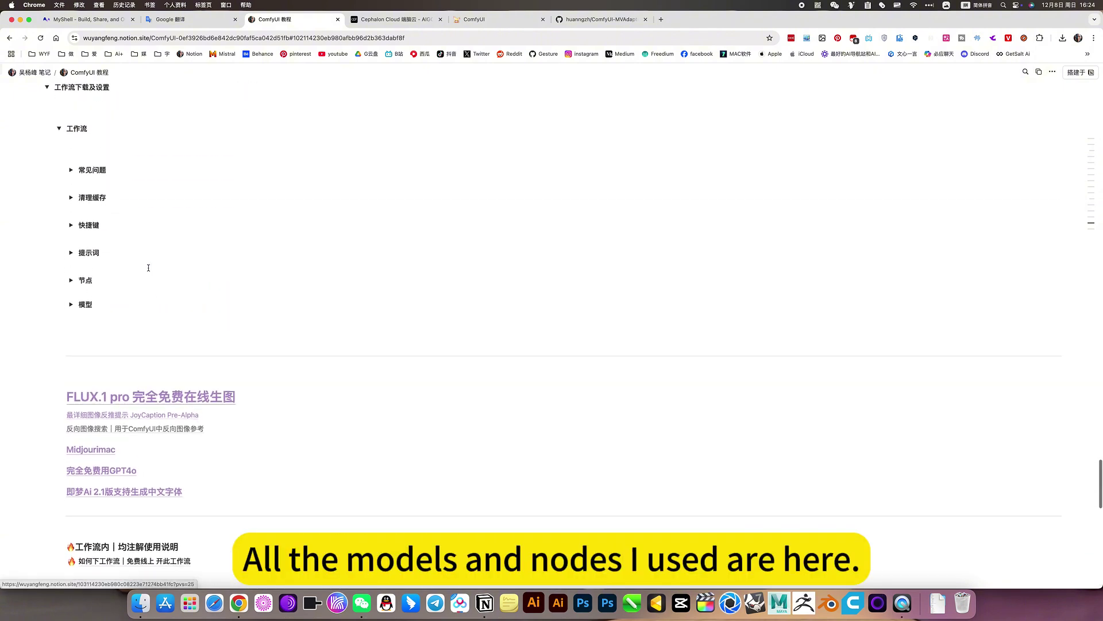
pyautogui.click(71, 280)
pyautogui.scroll(-5, 121, 386)
pyautogui.scroll(5, 121, 386)
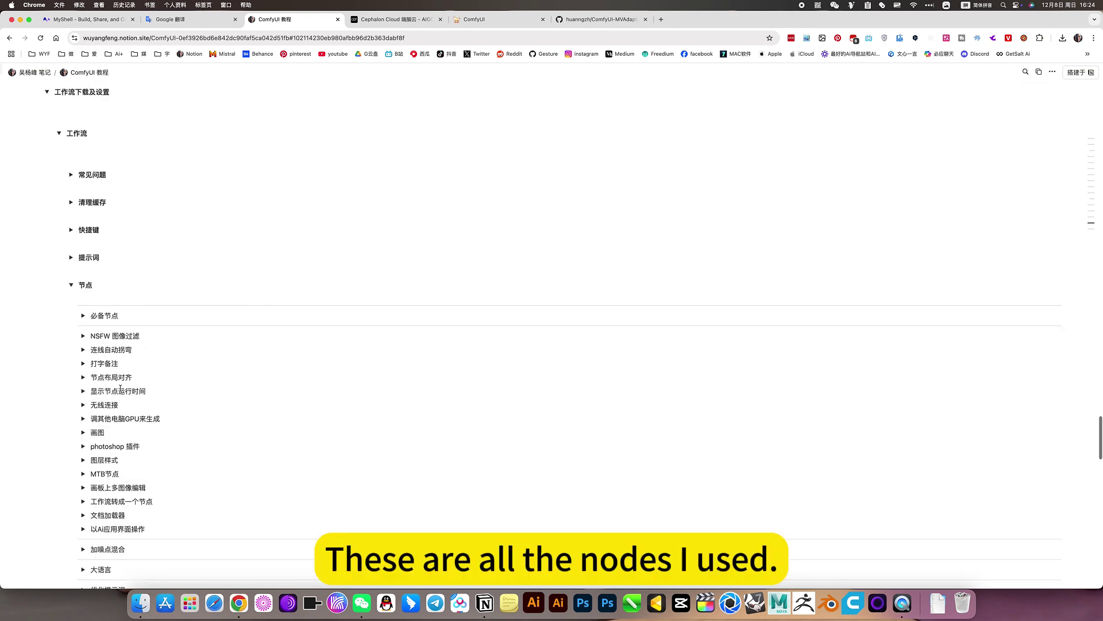
pyautogui.scroll(-1, 132, 348)
pyautogui.scroll(2, 133, 349)
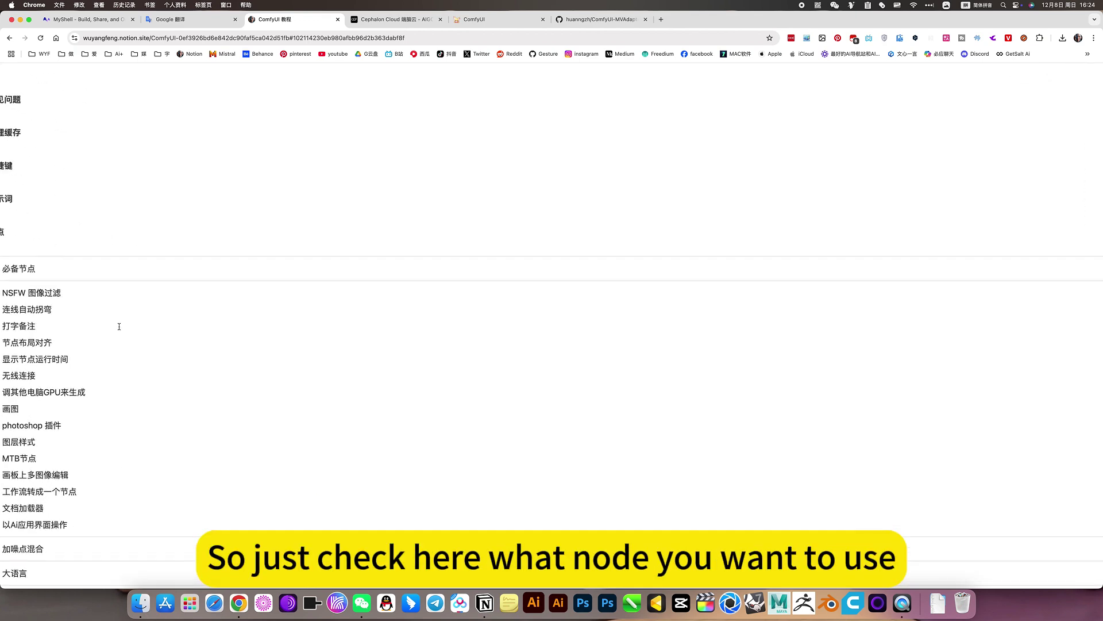
pyautogui.scroll(-2, 119, 326)
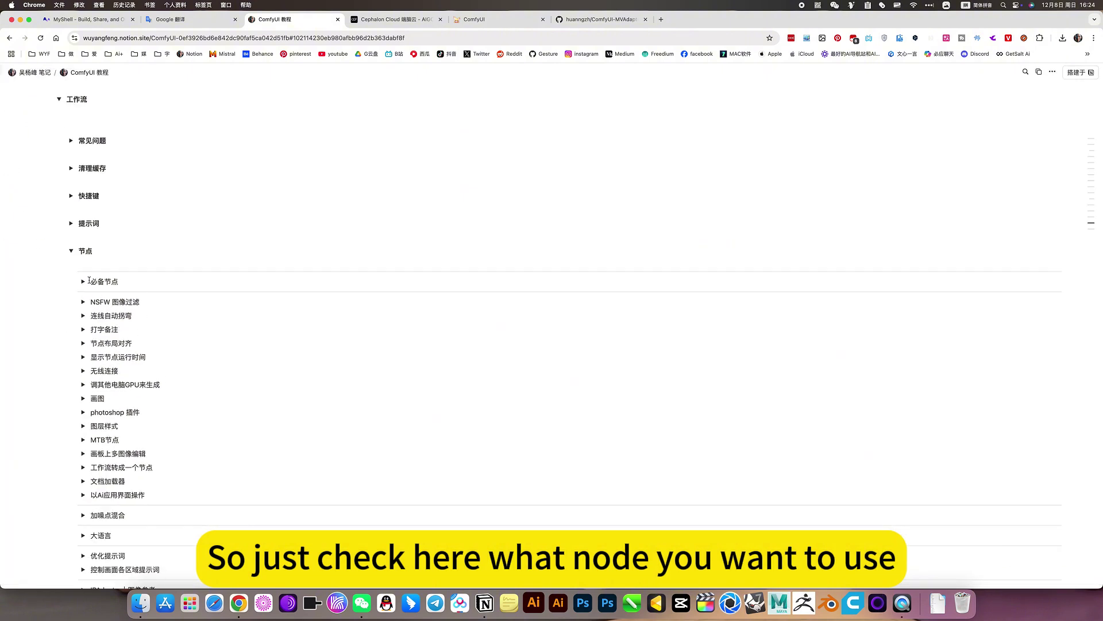
# Look through the model categories under 模型 in the notes, recheck the 节点 list, and collapse both sections
pyautogui.click(71, 251)
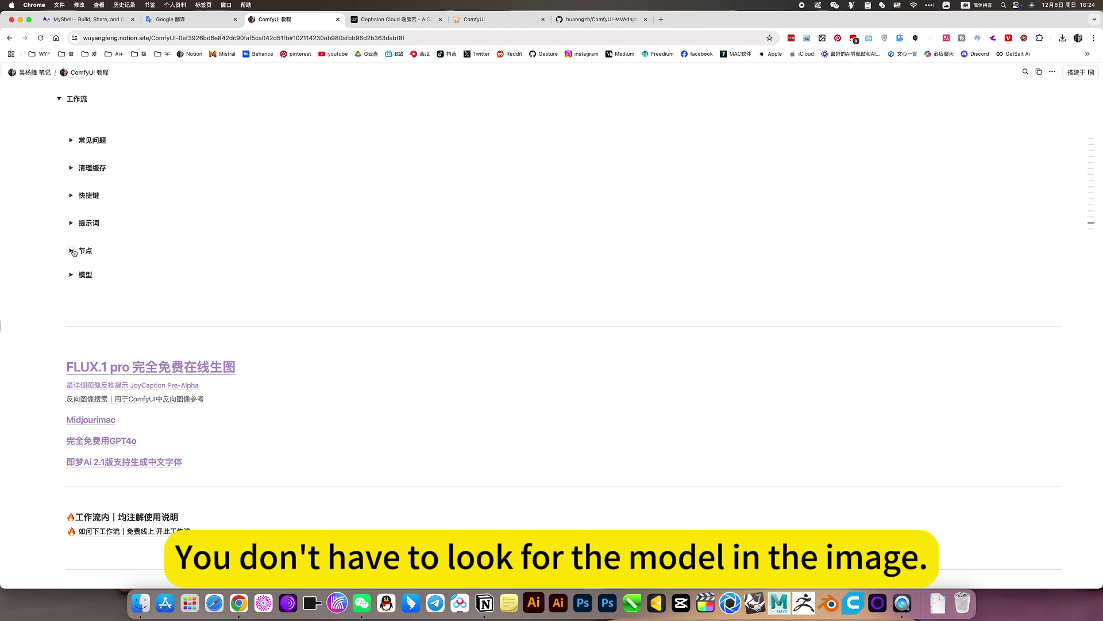
pyautogui.click(72, 275)
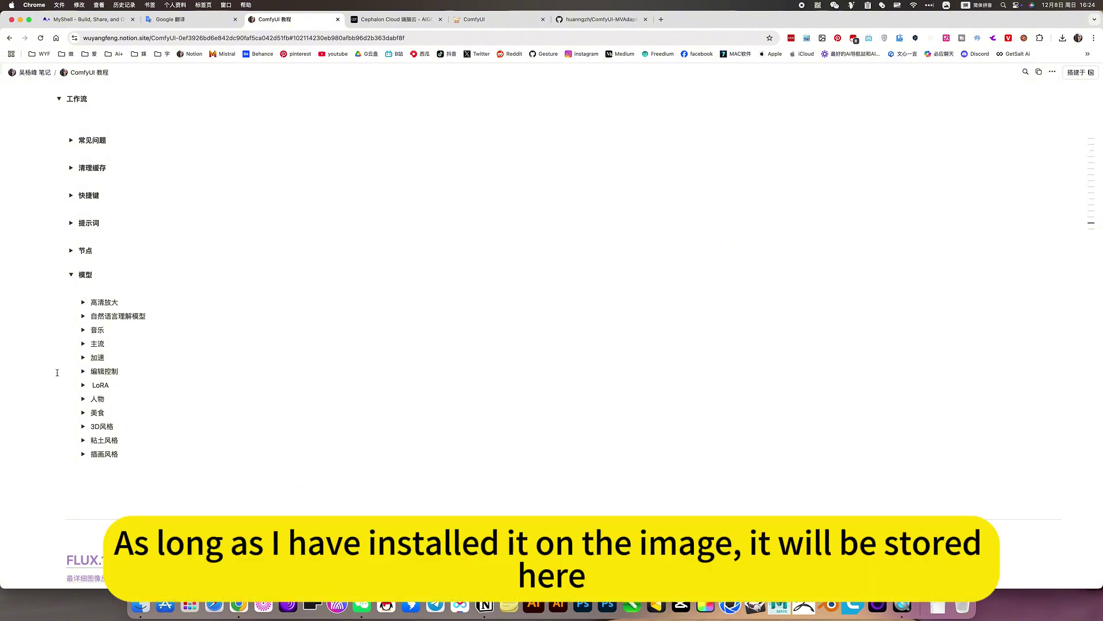
pyautogui.click(71, 275)
pyautogui.click(71, 251)
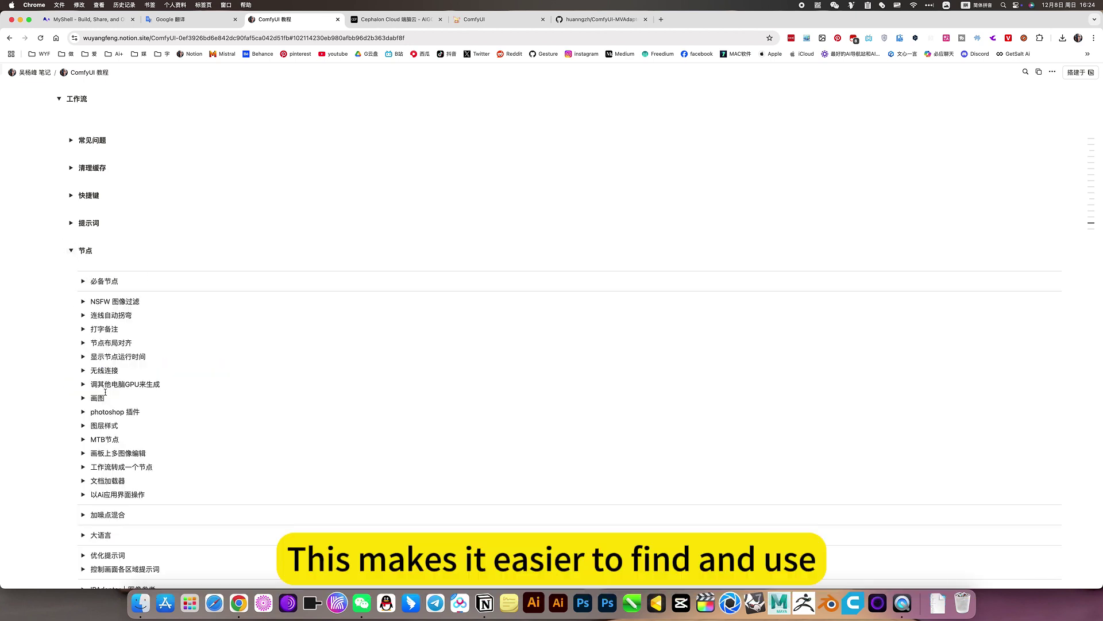
pyautogui.click(72, 250)
pyautogui.scroll(-2, 139, 412)
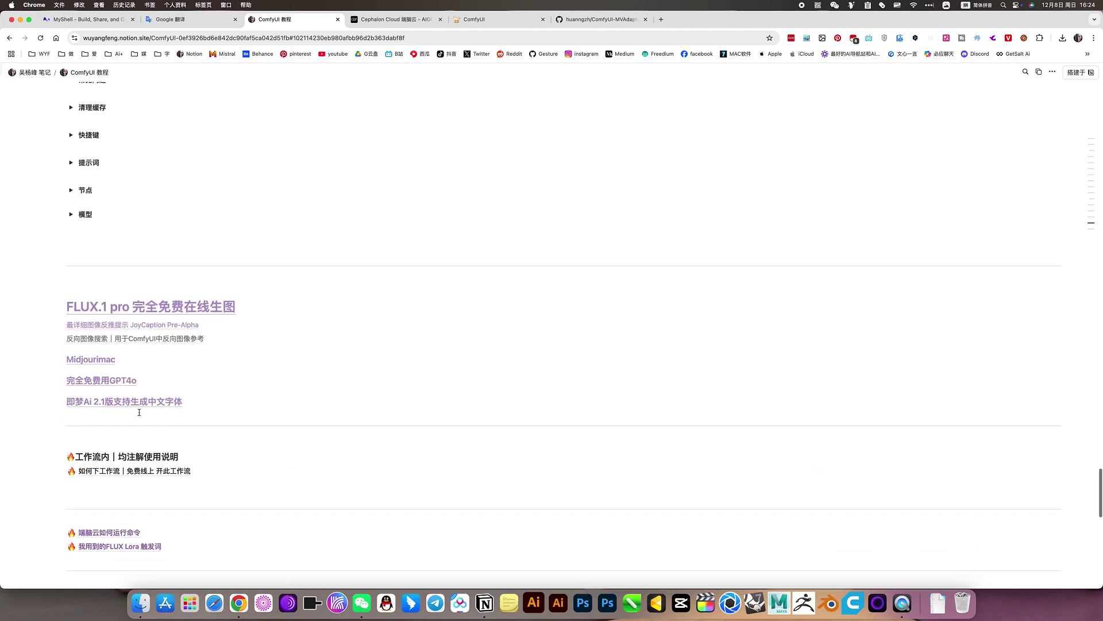
# Return to the ComfyUI canvas and examine the ungrouped cartoon-character workflow, including its reference image upload and background cutout
pyautogui.click(409, 20)
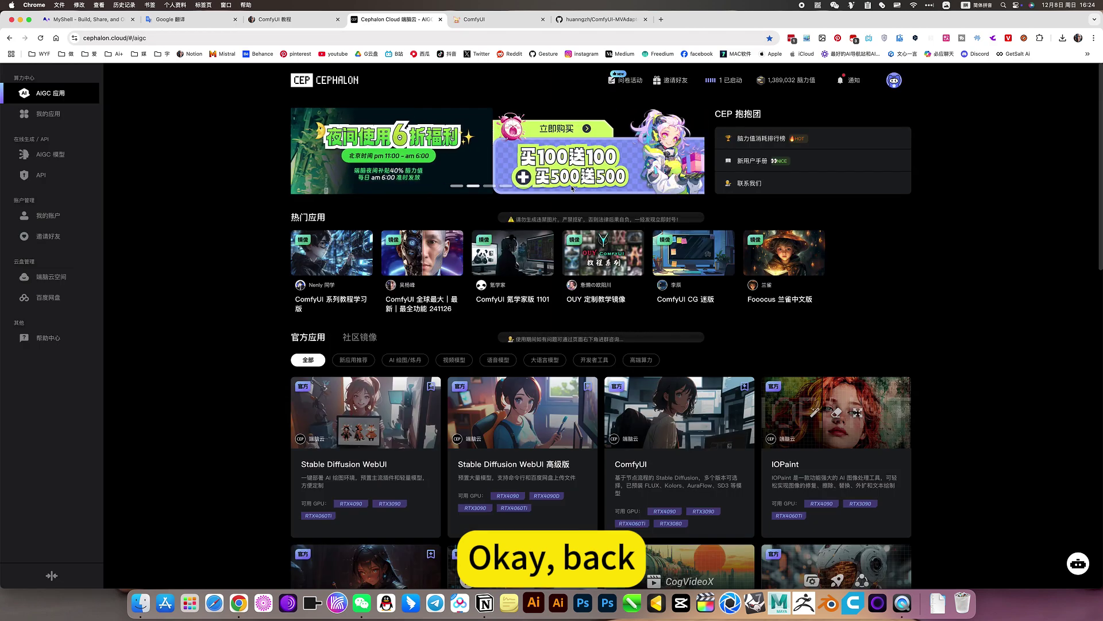
pyautogui.click(488, 21)
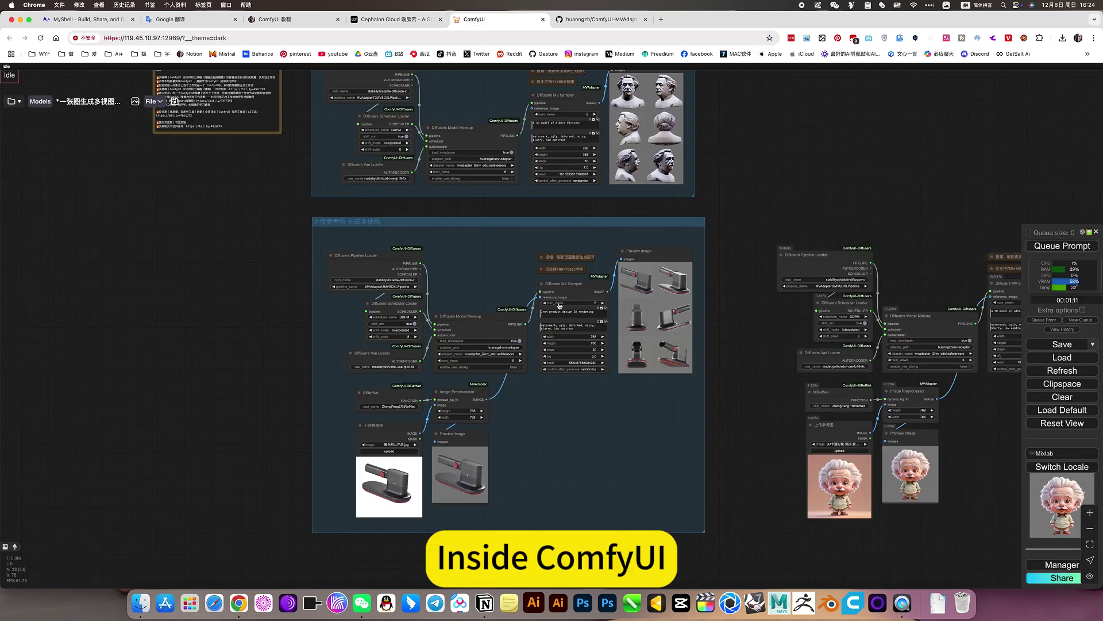
pyautogui.moveTo(565, 427); pyautogui.dragTo(641, 538)
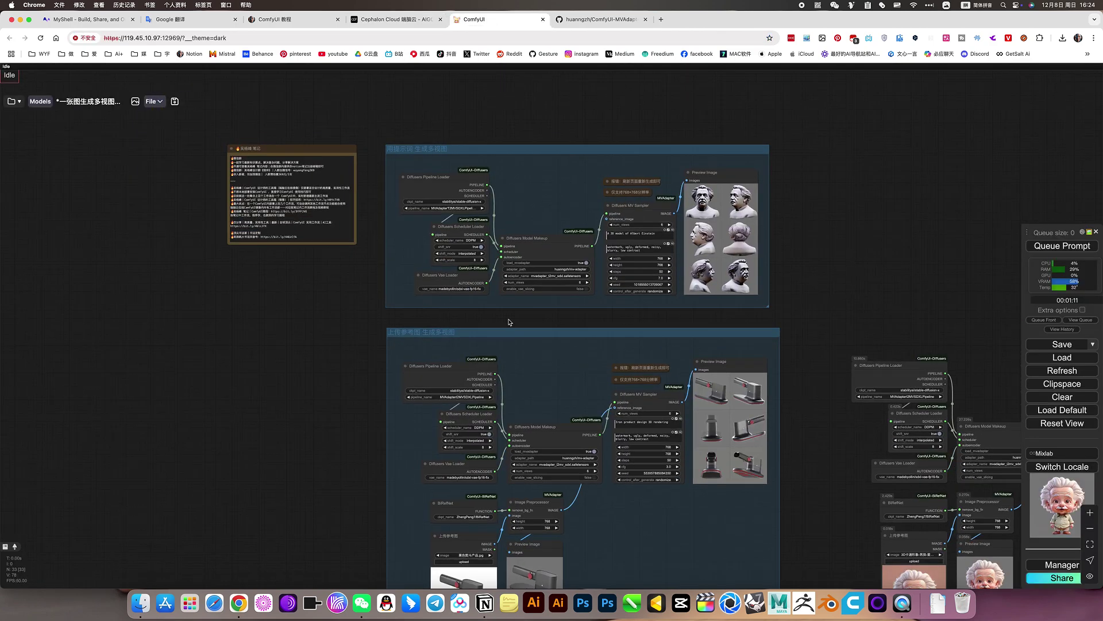
pyautogui.moveTo(779, 310); pyautogui.dragTo(342, 170)
pyautogui.scroll(5, 596, 311)
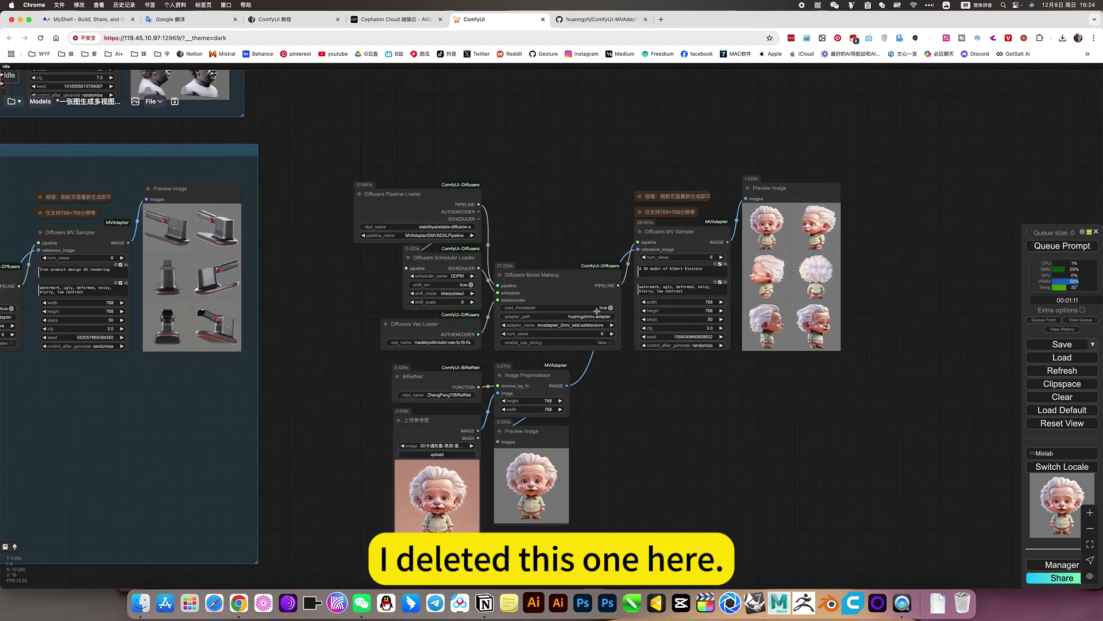
pyautogui.scroll(-3, 697, 409)
pyautogui.hscroll(-2, 697, 409)
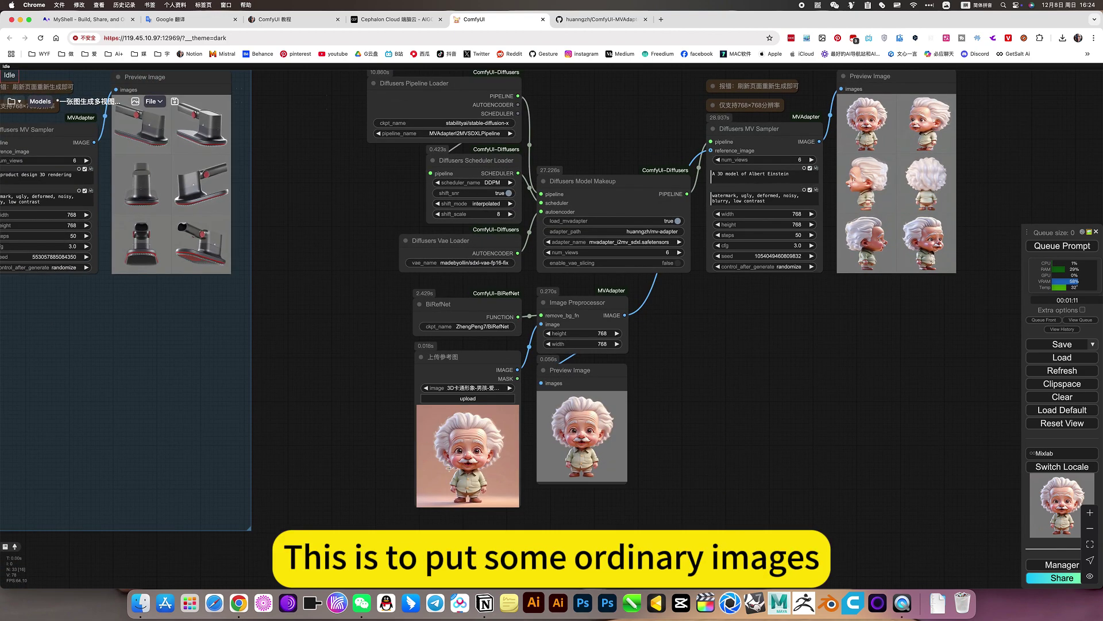
pyautogui.scroll(5, 449, 468)
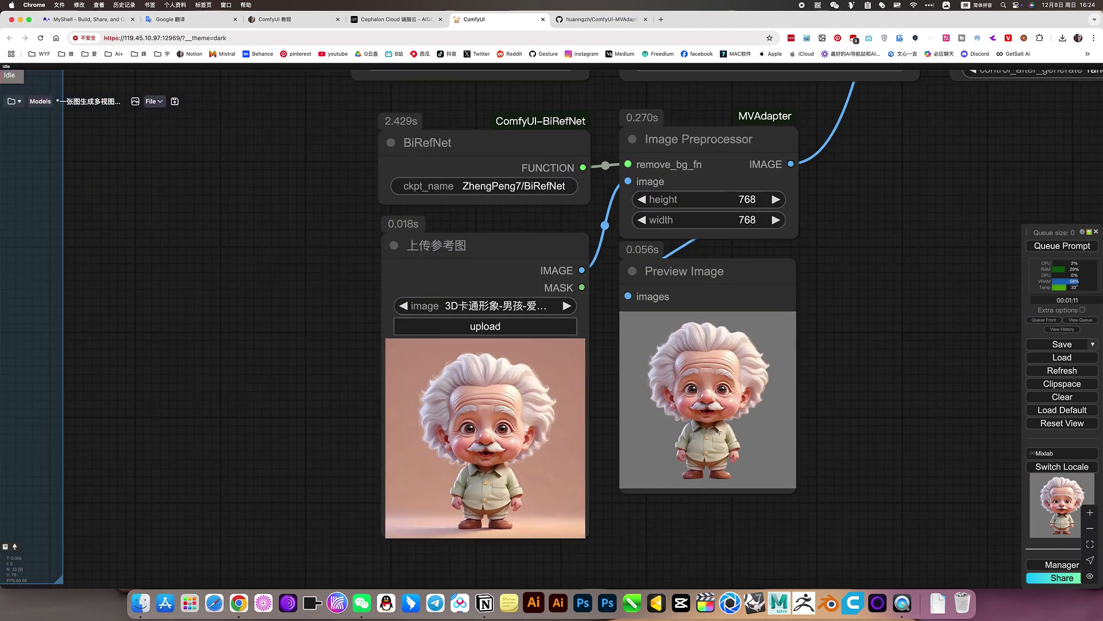
pyautogui.scroll(-3, 741, 440)
# Delete all nodes of the ungrouped cartoon-character workflow beside the two framed groups
pyautogui.moveTo(875, 344); pyautogui.dragTo(596, 510)
pyautogui.scroll(-1, 667, 435)
pyautogui.scroll(-5, 628, 221)
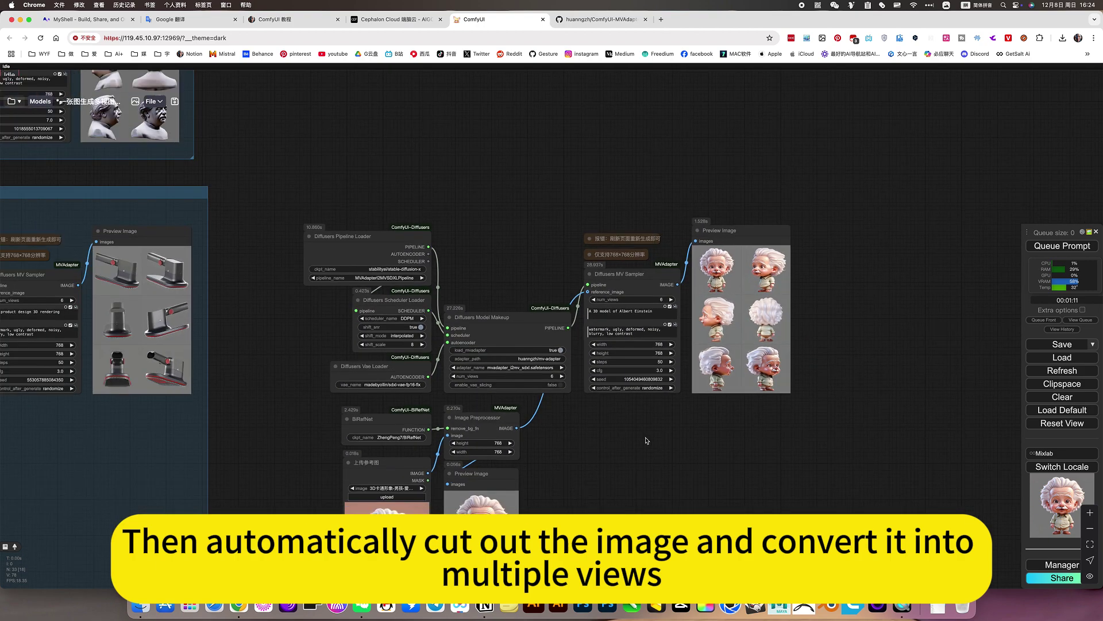
pyautogui.moveTo(431, 179); pyautogui.dragTo(875, 558)
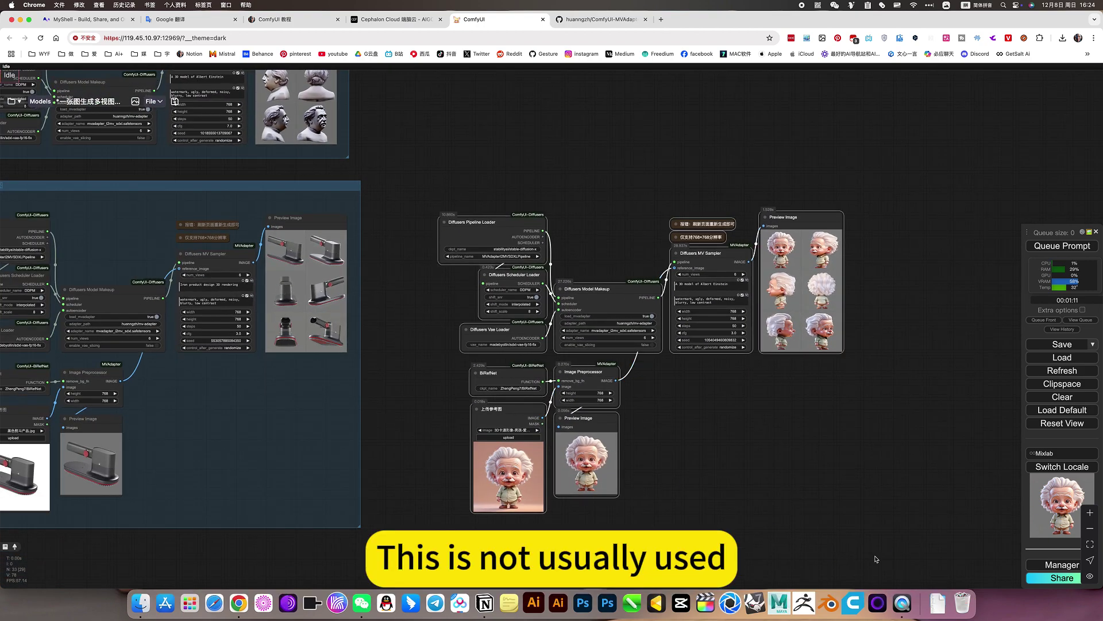
pyautogui.press('Delete')
# Review the two remaining workflow groups and examine the nodes, prompts and preview of the group 用提示词 生成多视图
pyautogui.scroll(2, 857, 551)
pyautogui.hscroll(-10, 857, 552)
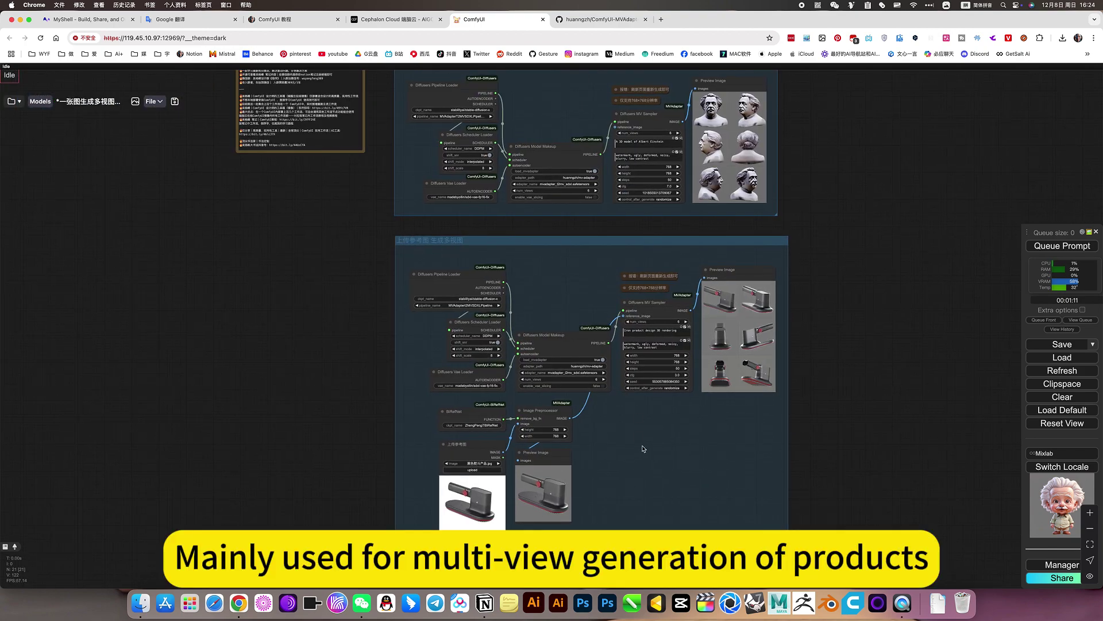
pyautogui.moveTo(660, 455); pyautogui.dragTo(693, 510)
pyautogui.moveTo(856, 271); pyautogui.dragTo(874, 343)
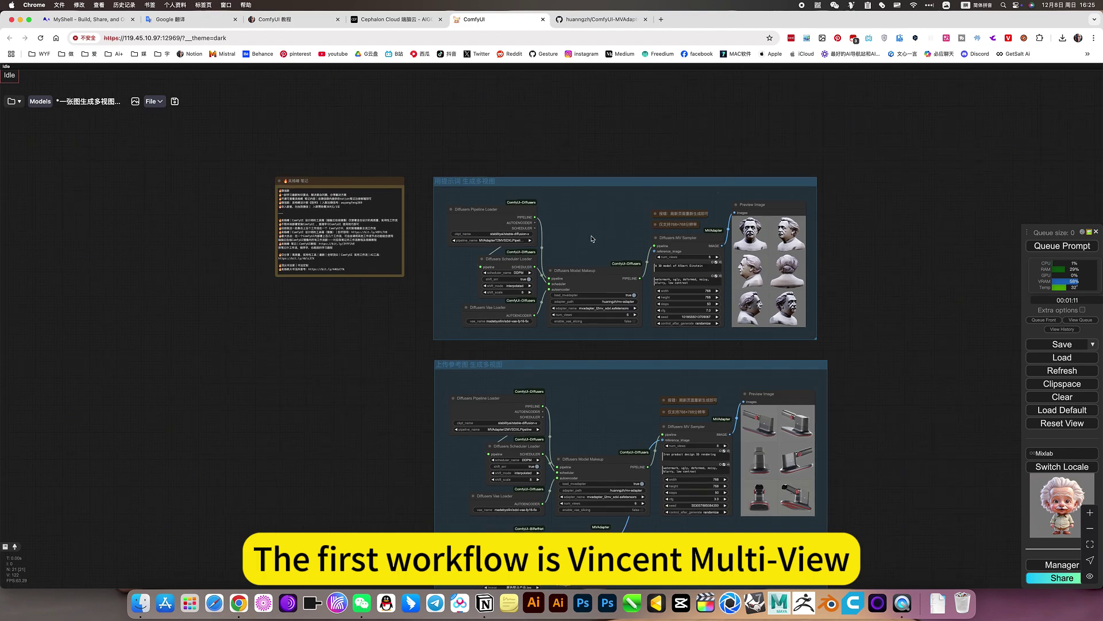
pyautogui.scroll(5, 594, 239)
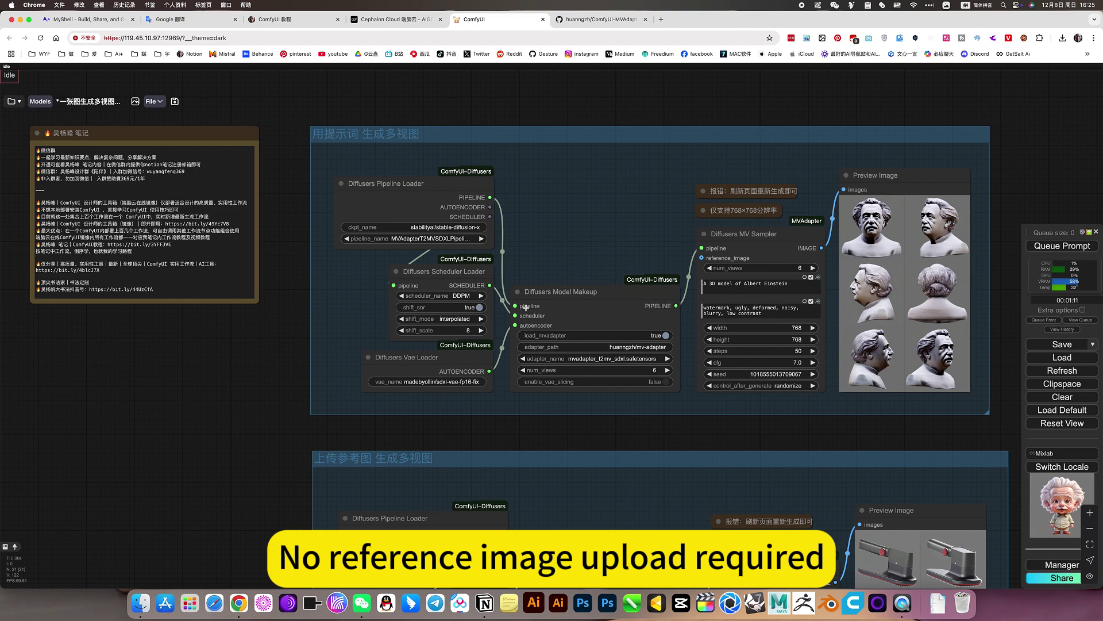
pyautogui.moveTo(633, 226); pyautogui.dragTo(566, 260)
pyautogui.scroll(5, 698, 287)
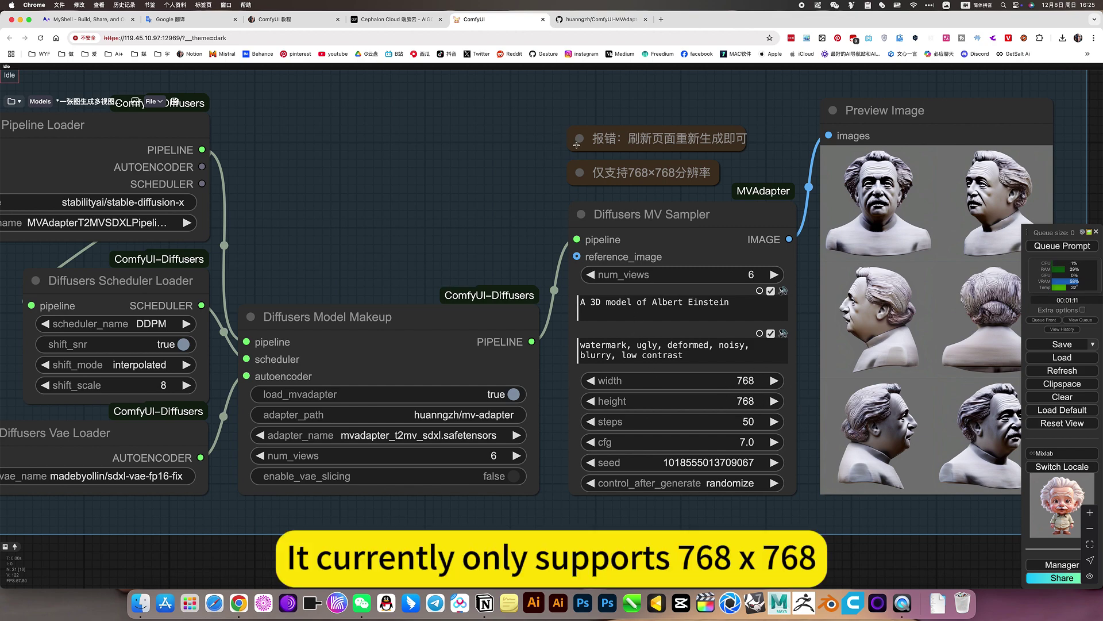
# Read the notes on the 768×768 resolution limit and on run errors above the prompt-based MV Sampler, and collapse each again
pyautogui.scroll(3, 577, 145)
pyautogui.click(573, 188)
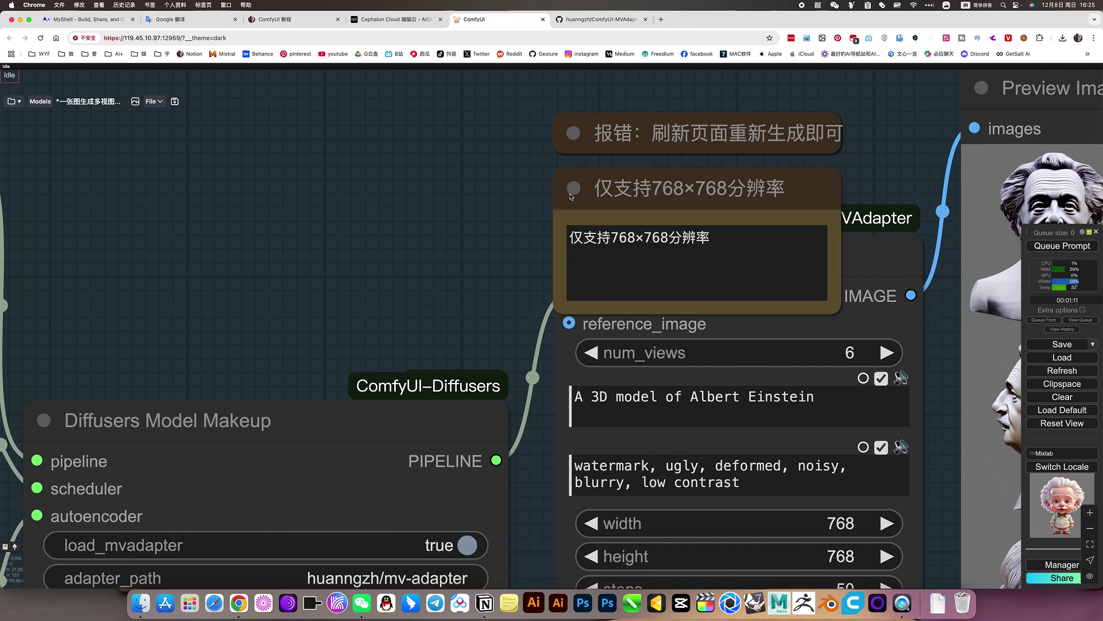
pyautogui.click(575, 188)
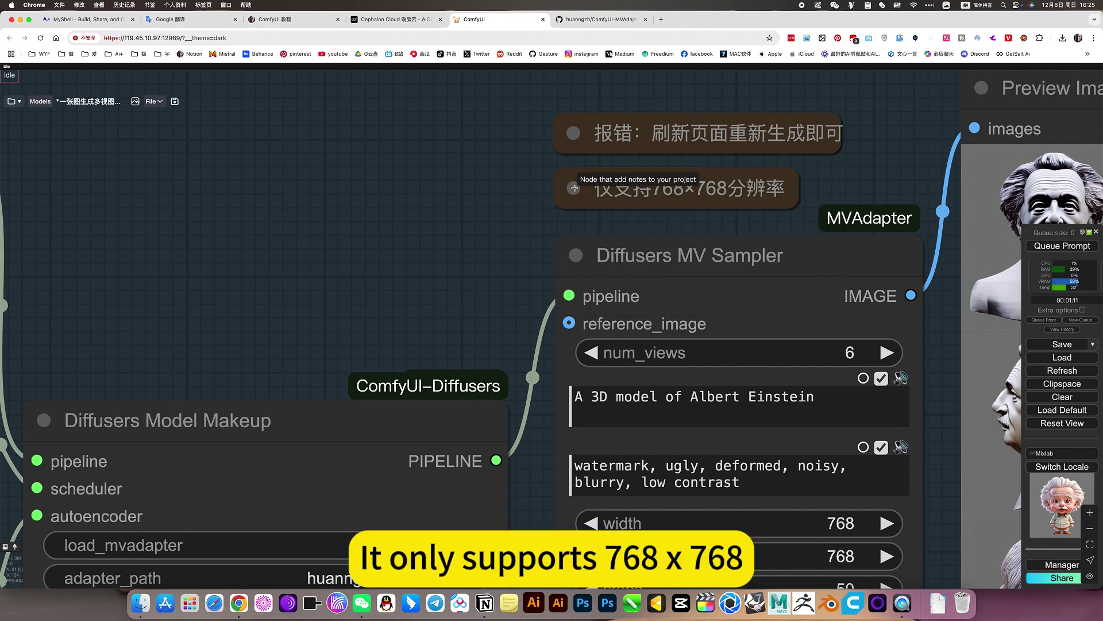
pyautogui.scroll(-5, 574, 188)
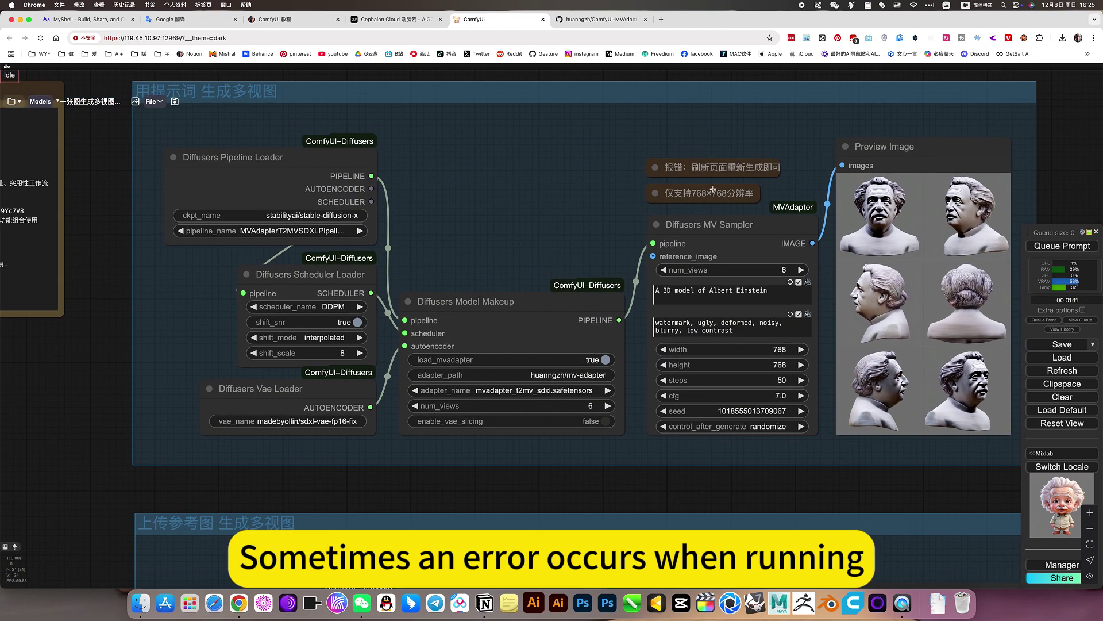
pyautogui.click(655, 168)
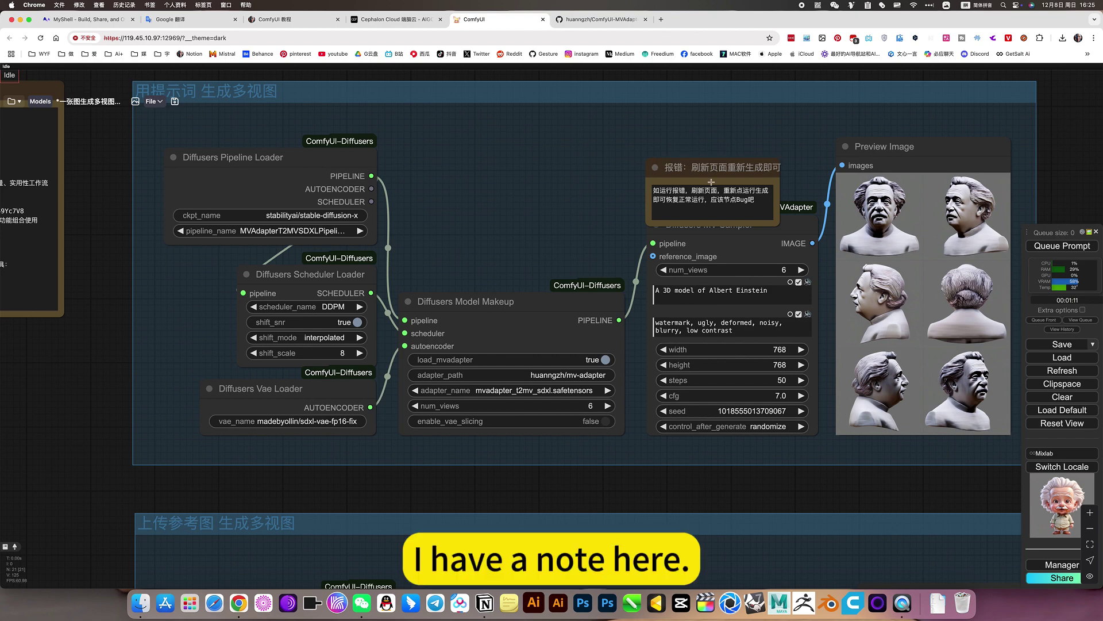
pyautogui.click(655, 168)
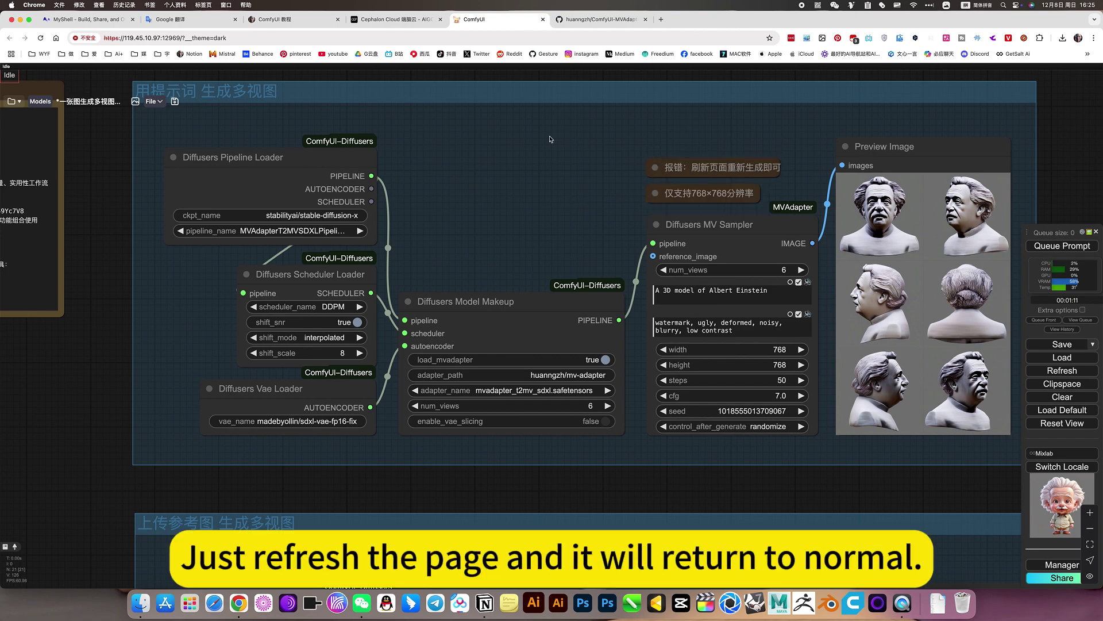
# Bypass all nodes in the group 用提示词 生成多视图
pyautogui.scroll(-4, 562, 244)
pyautogui.moveTo(587, 222); pyautogui.dragTo(626, 224)
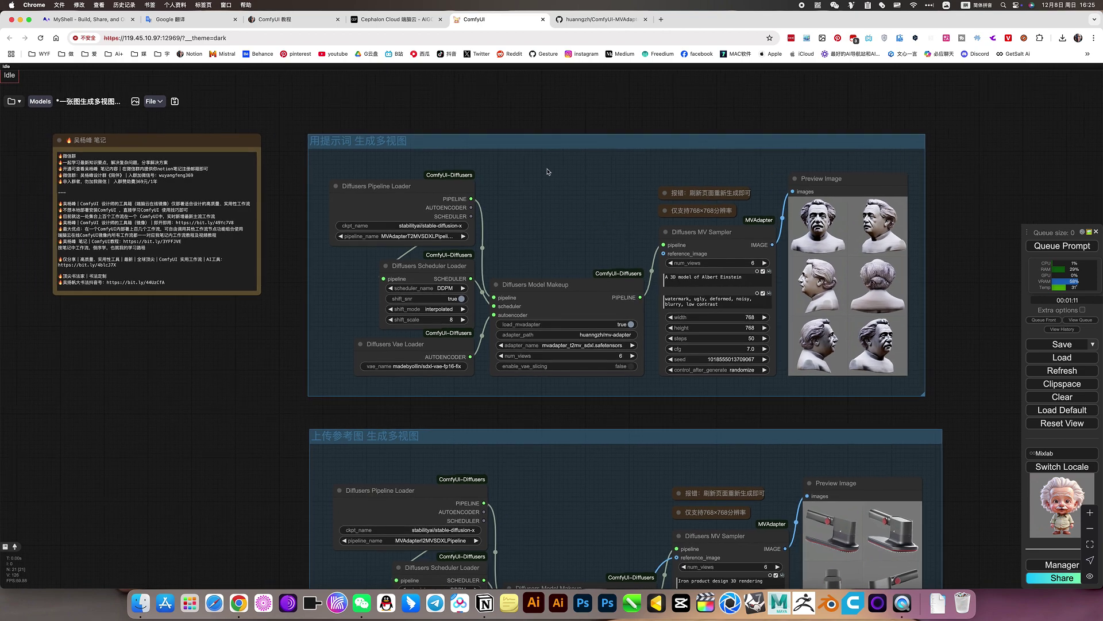
pyautogui.scroll(-2, 936, 360)
pyautogui.hscroll(2, 935, 360)
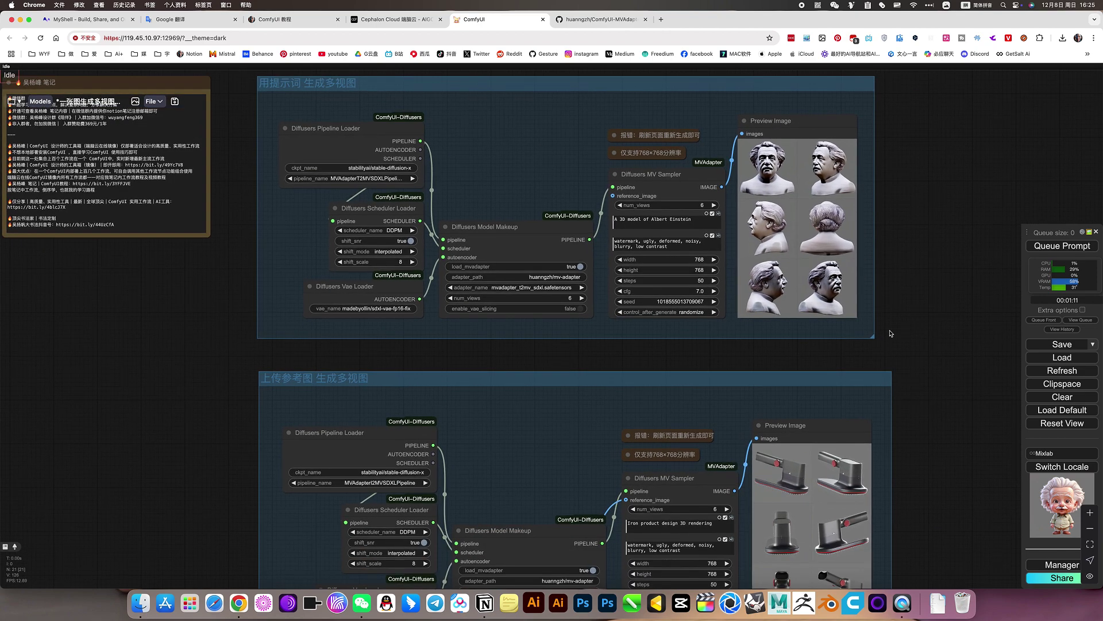
pyautogui.rightClick(515, 170)
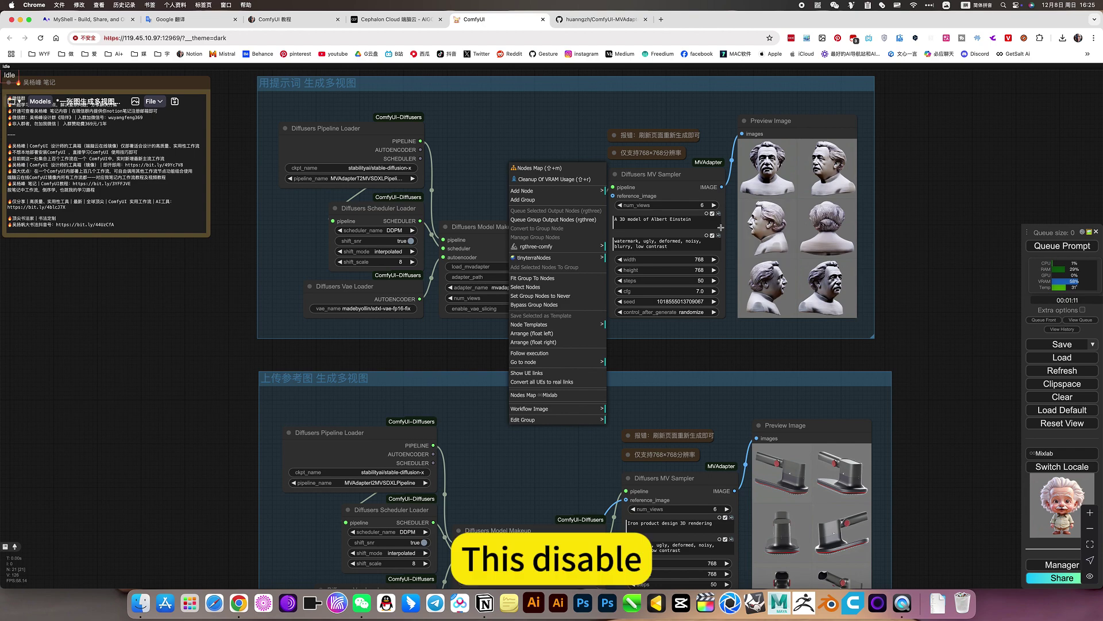
pyautogui.click(546, 297)
# Examine the group 上传参考图 生成多视图, focusing on its pipeline, scheduler and VAE loaders and the Model Makeup node
pyautogui.moveTo(567, 357); pyautogui.dragTo(620, 83)
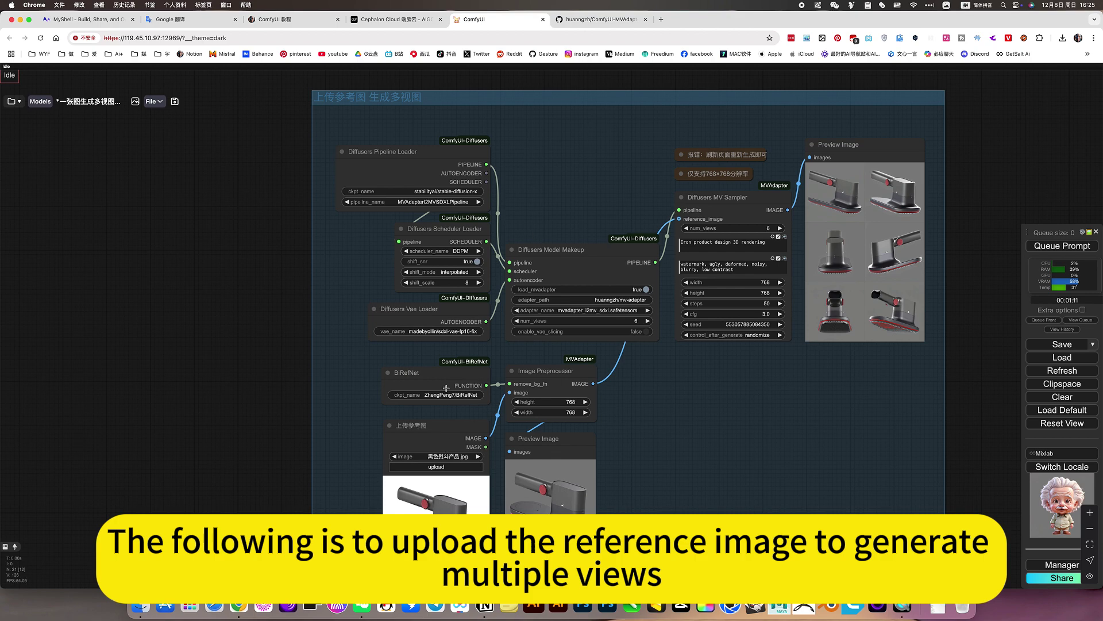
pyautogui.hscroll(3, 736, 430)
pyautogui.scroll(2, 736, 430)
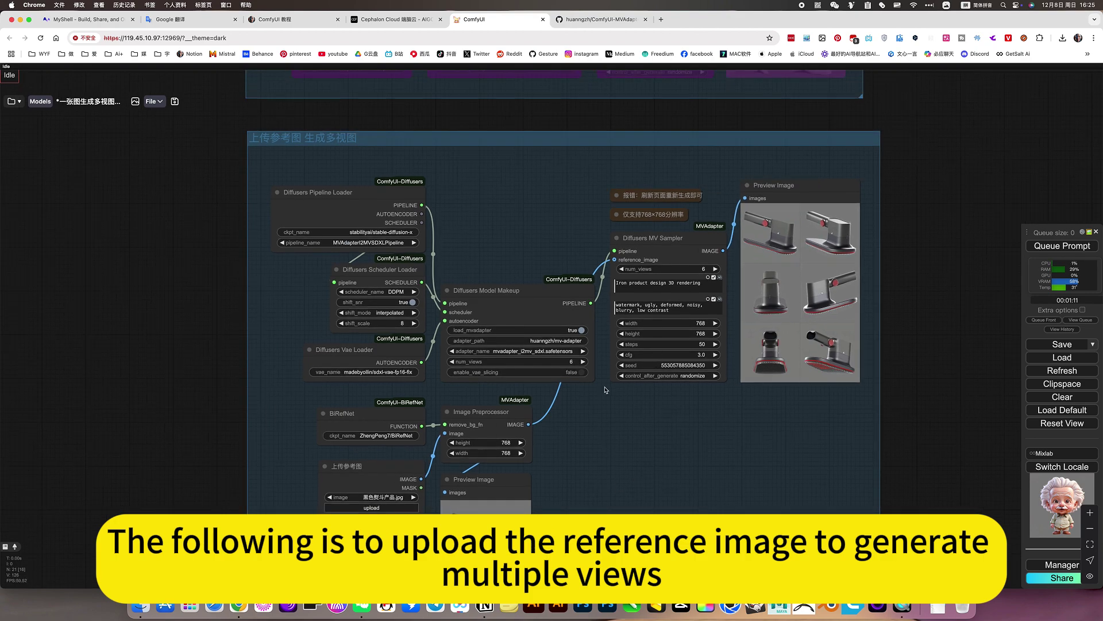
pyautogui.hscroll(-4, 617, 383)
pyautogui.scroll(-2, 617, 383)
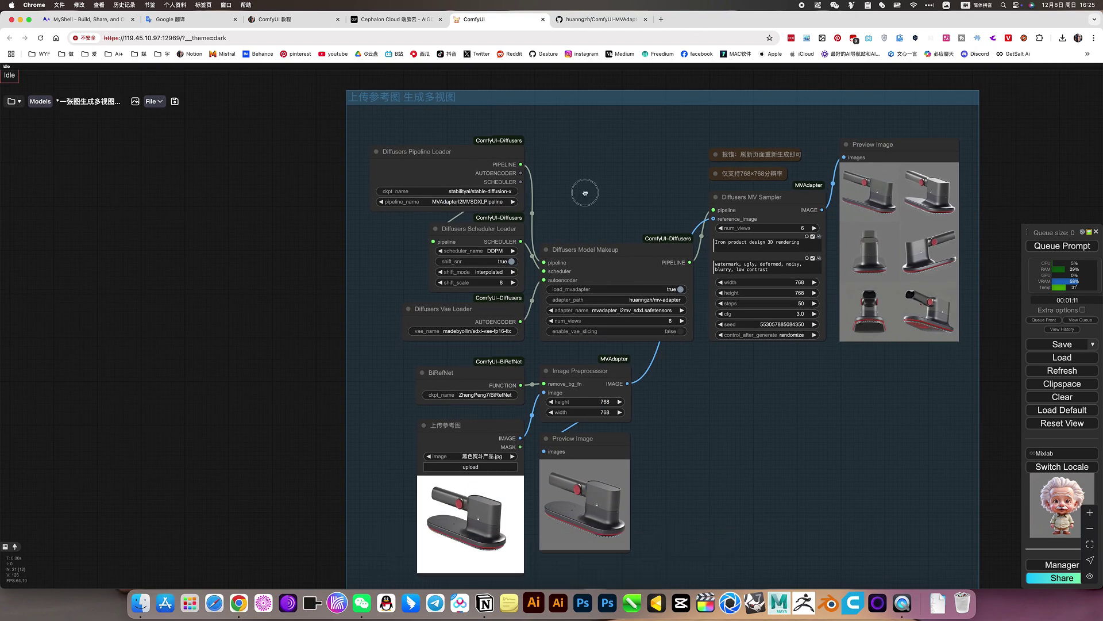
pyautogui.scroll(5, 583, 192)
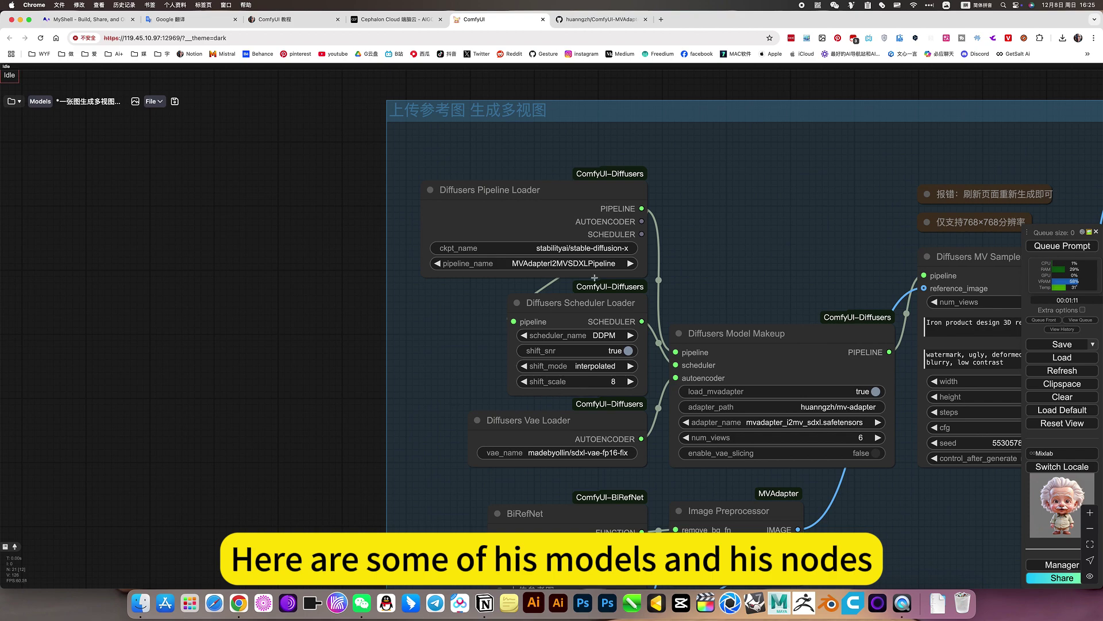
pyautogui.scroll(1, 595, 277)
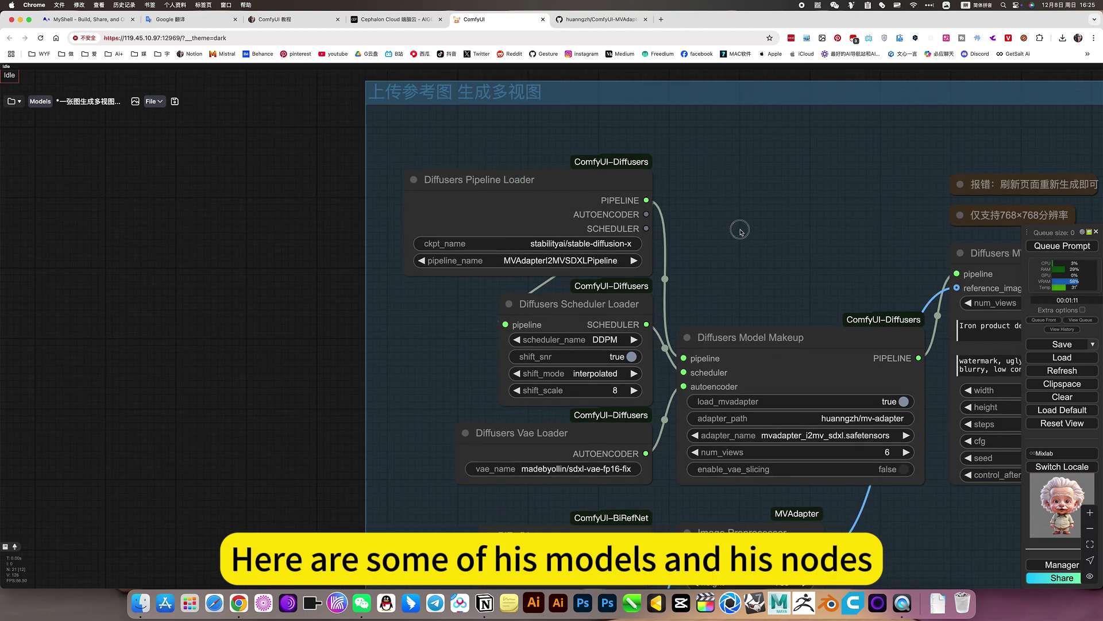
pyautogui.hscroll(3, 740, 229)
pyautogui.scroll(-3, 740, 230)
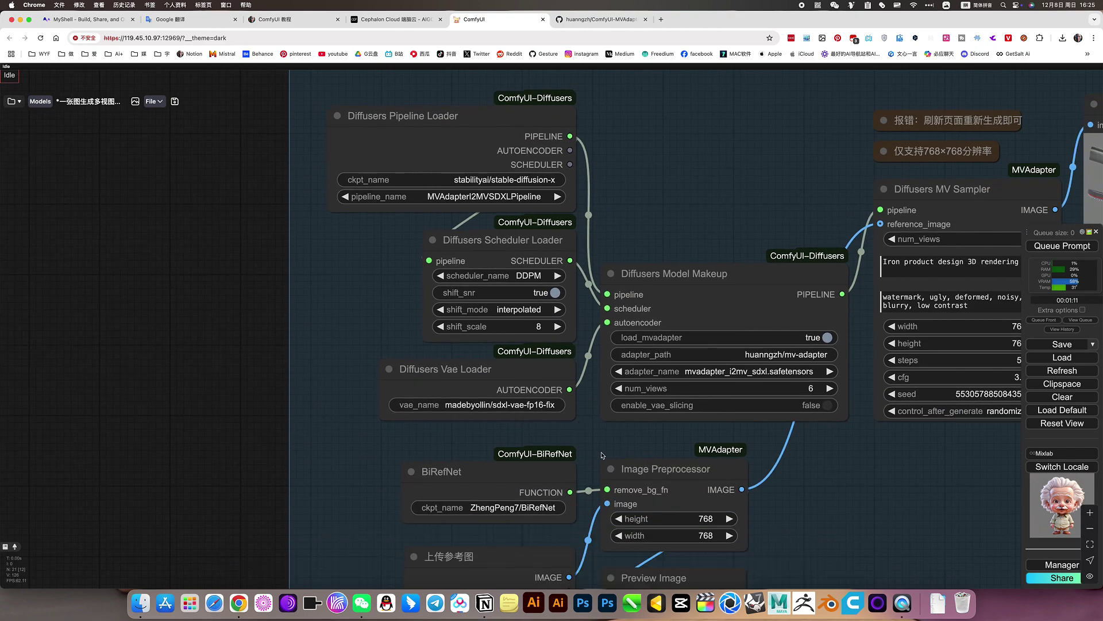
# Inspect the automatic cutout part of the reference-image group, from the BiRefNet node and uploaded product image to the cutout preview
pyautogui.scroll(-5, 602, 455)
pyautogui.moveTo(790, 451); pyautogui.dragTo(773, 318)
pyautogui.scroll(3, 525, 447)
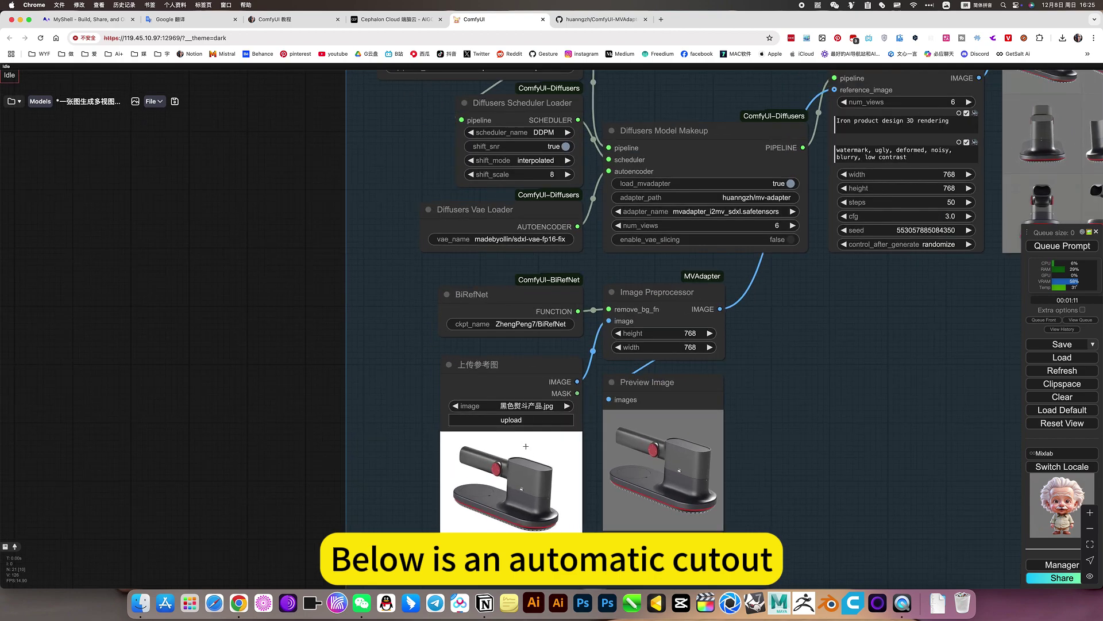
pyautogui.scroll(8, 525, 446)
pyautogui.click(526, 151)
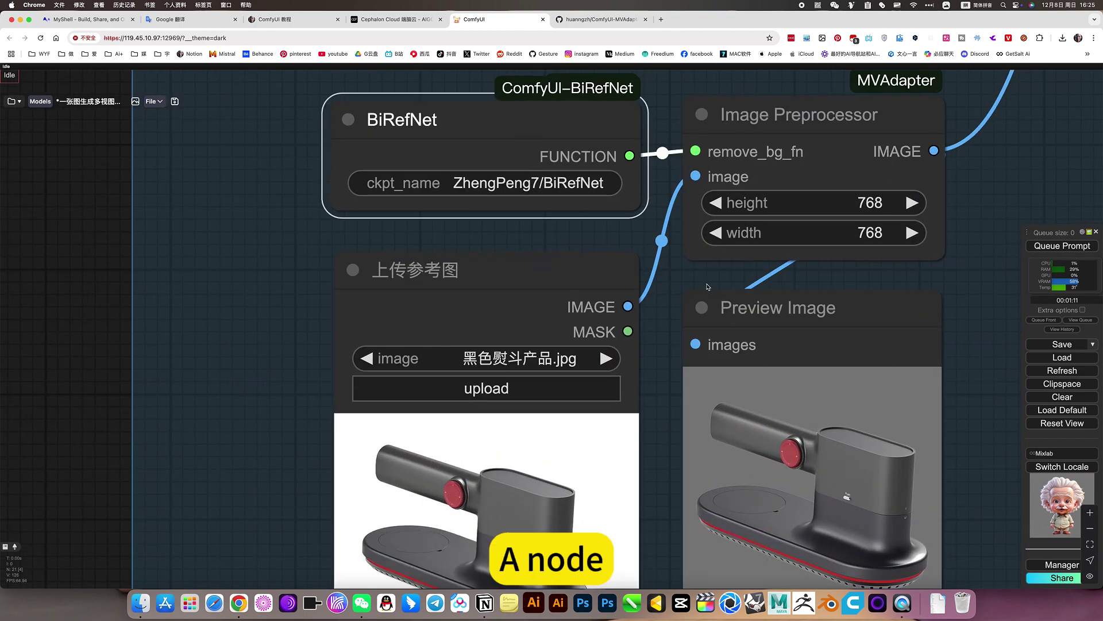
pyautogui.scroll(-5, 822, 386)
pyautogui.scroll(1, 887, 442)
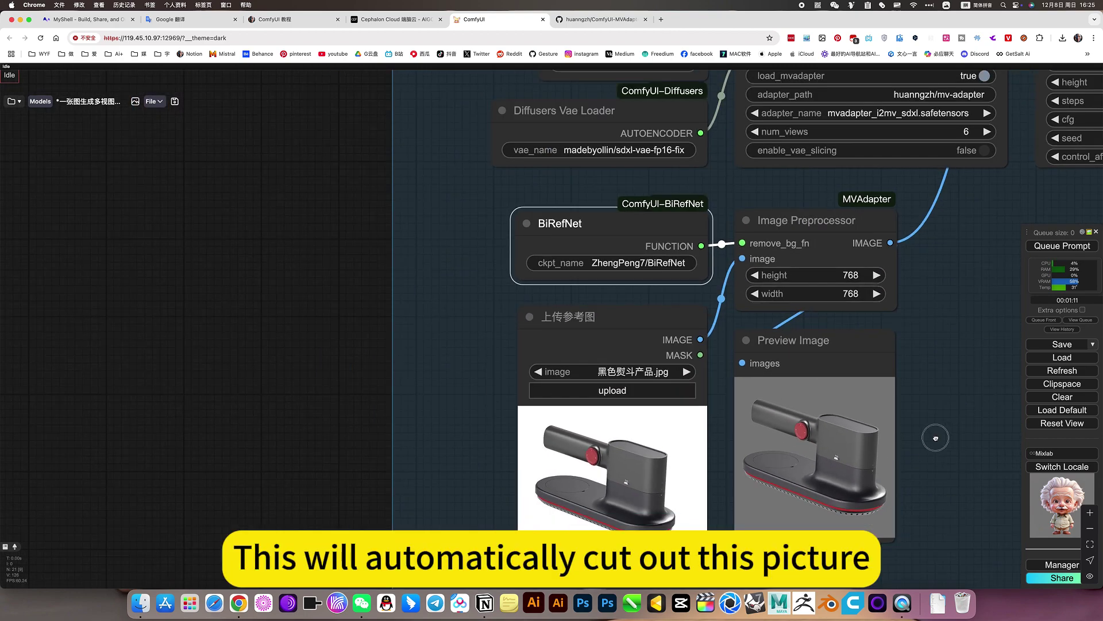
# Inspect the reference-image group's multi-view preview and the prompts and settings of its Diffusers MV Sampler
pyautogui.hscroll(3, 685, 452)
pyautogui.scroll(-6, 827, 417)
pyautogui.moveTo(817, 336); pyautogui.dragTo(586, 479)
pyautogui.scroll(5, 900, 245)
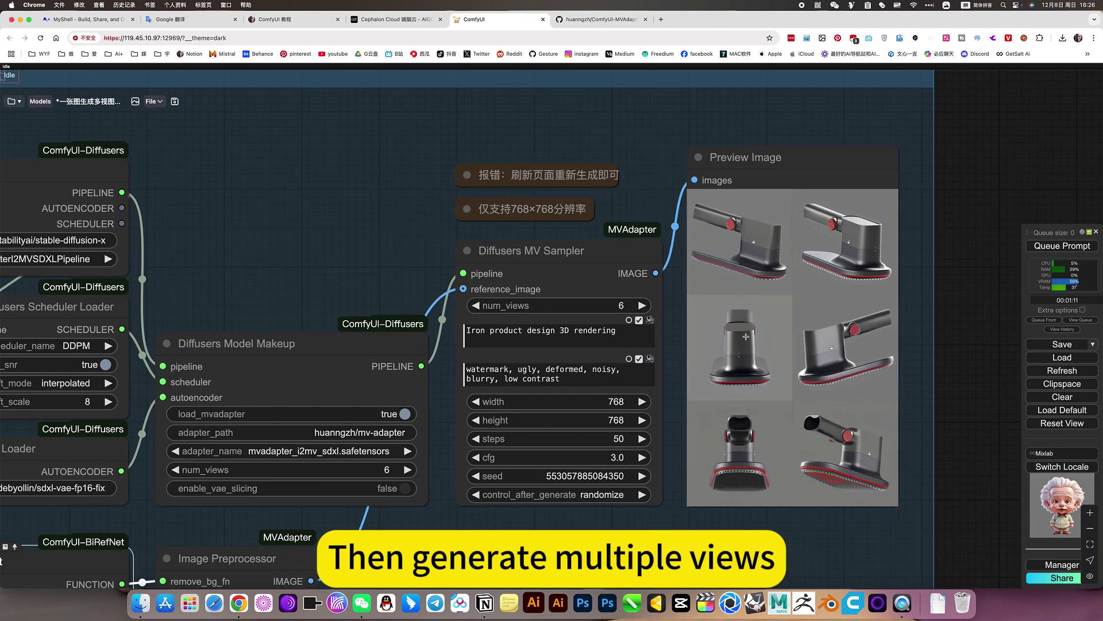
pyautogui.scroll(5, 399, 271)
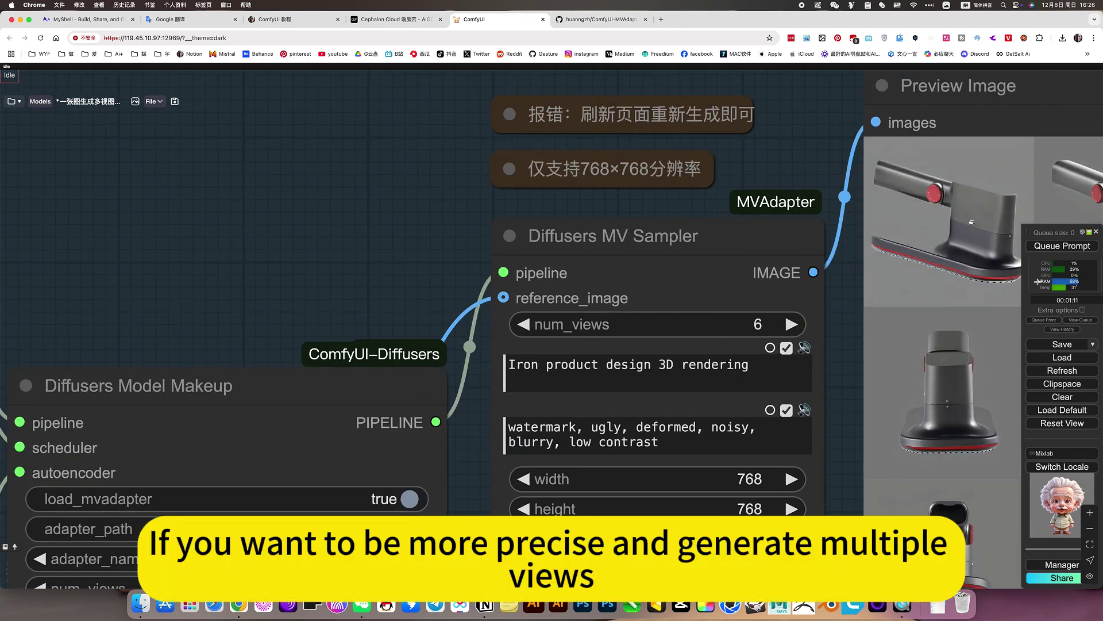
# Review the Diffusers MV Sampler's positive prompt, the 768×768 resolution note and the num_views setting in the reference-image group
pyautogui.scroll(-5, 632, 381)
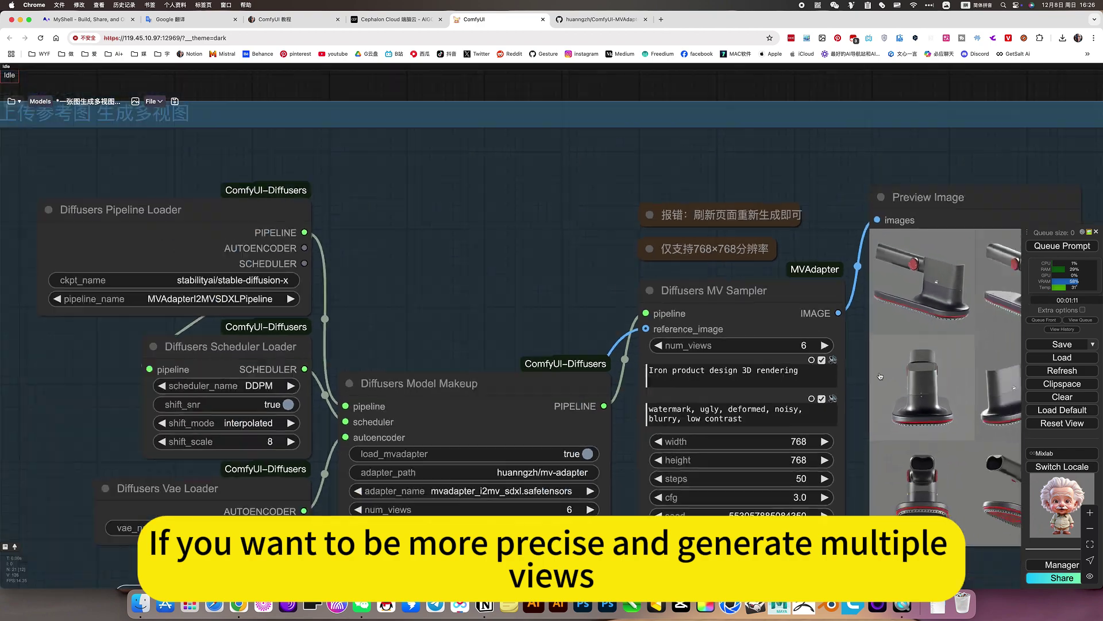
pyautogui.scroll(4, 658, 380)
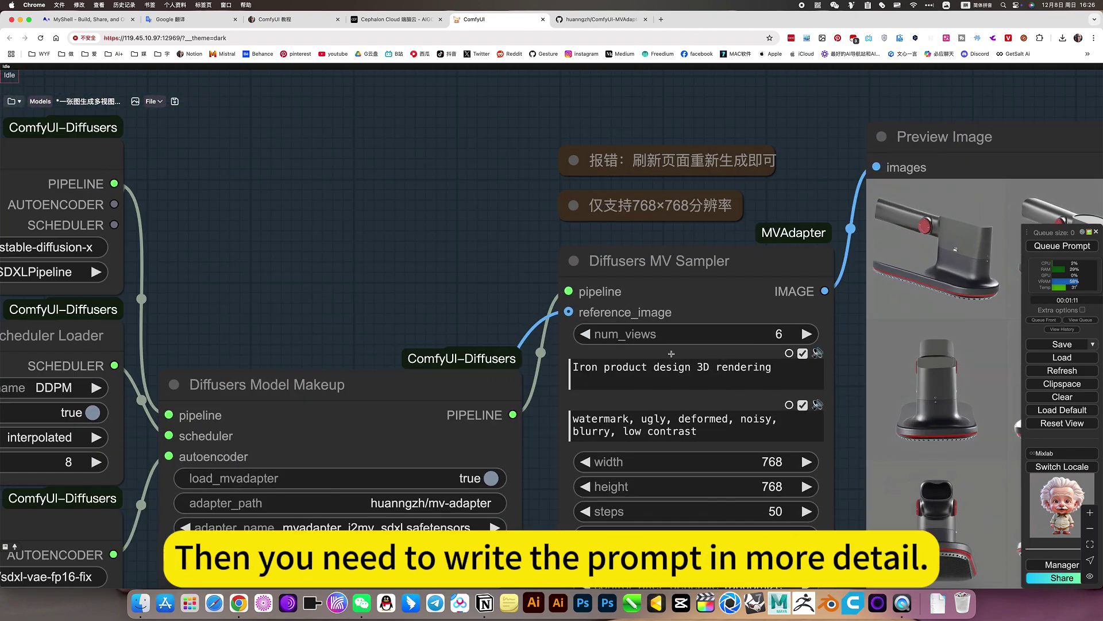
pyautogui.scroll(-5, 497, 325)
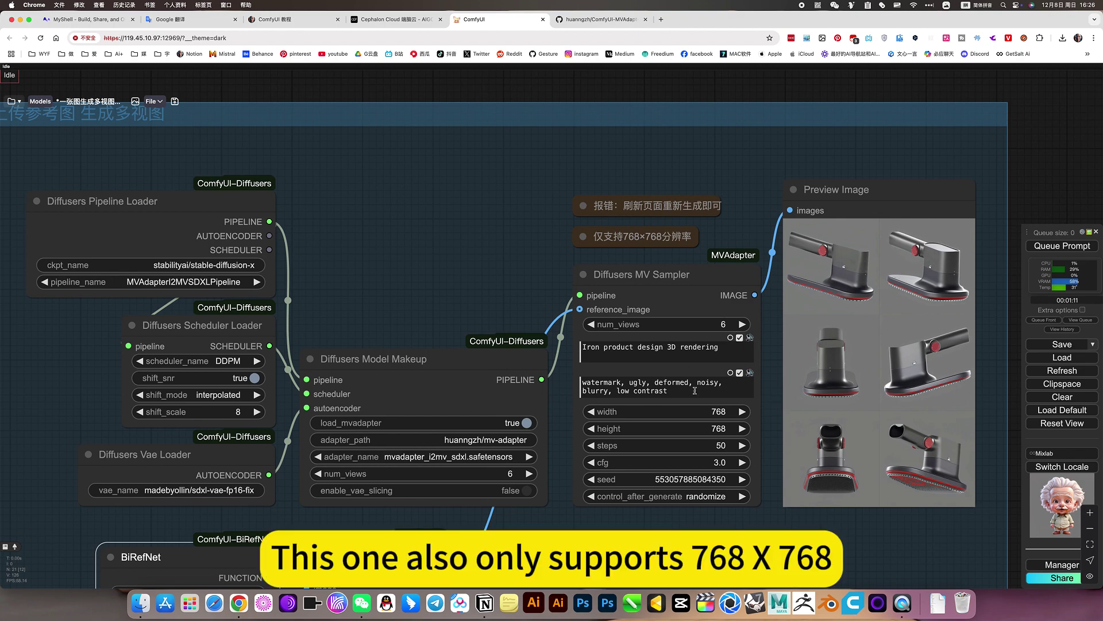
pyautogui.scroll(4, 657, 261)
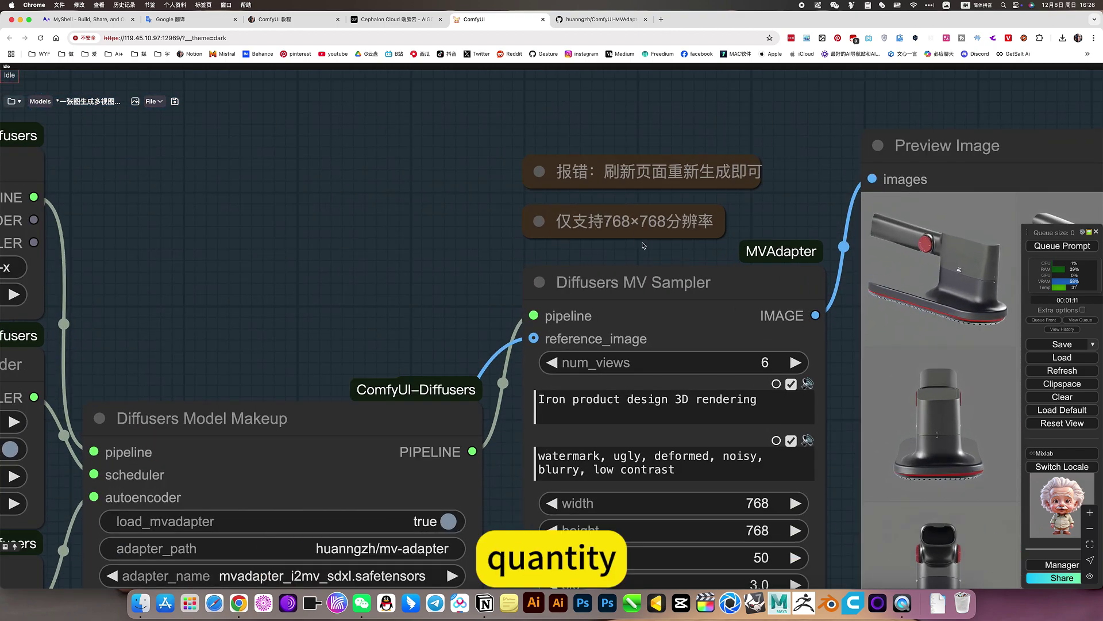
pyautogui.scroll(-5, 678, 266)
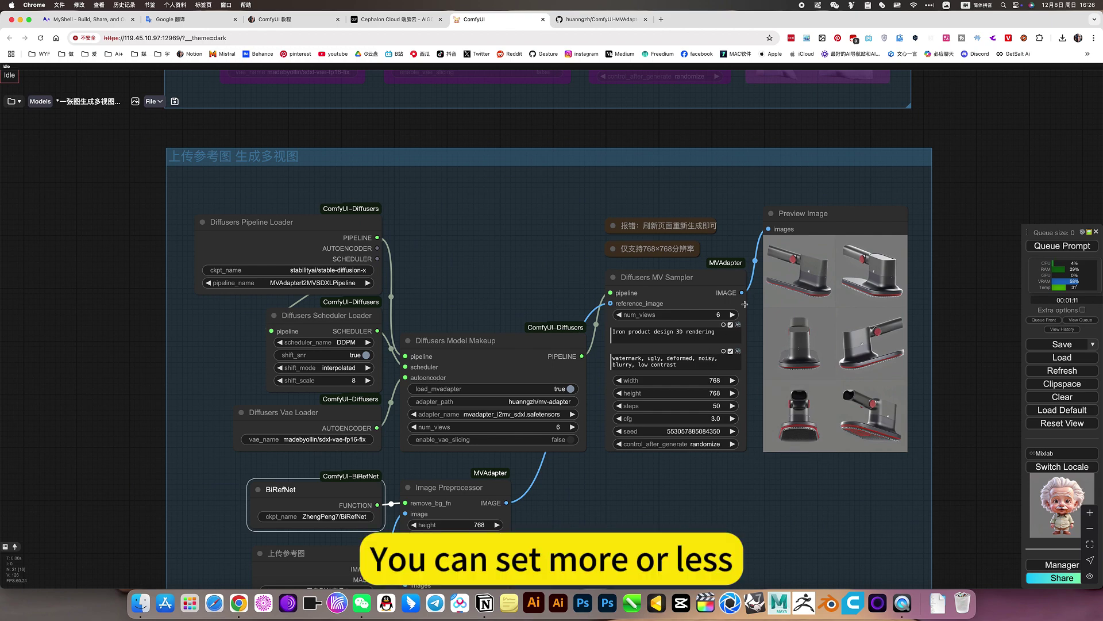
pyautogui.scroll(4, 664, 322)
pyautogui.scroll(3, 664, 322)
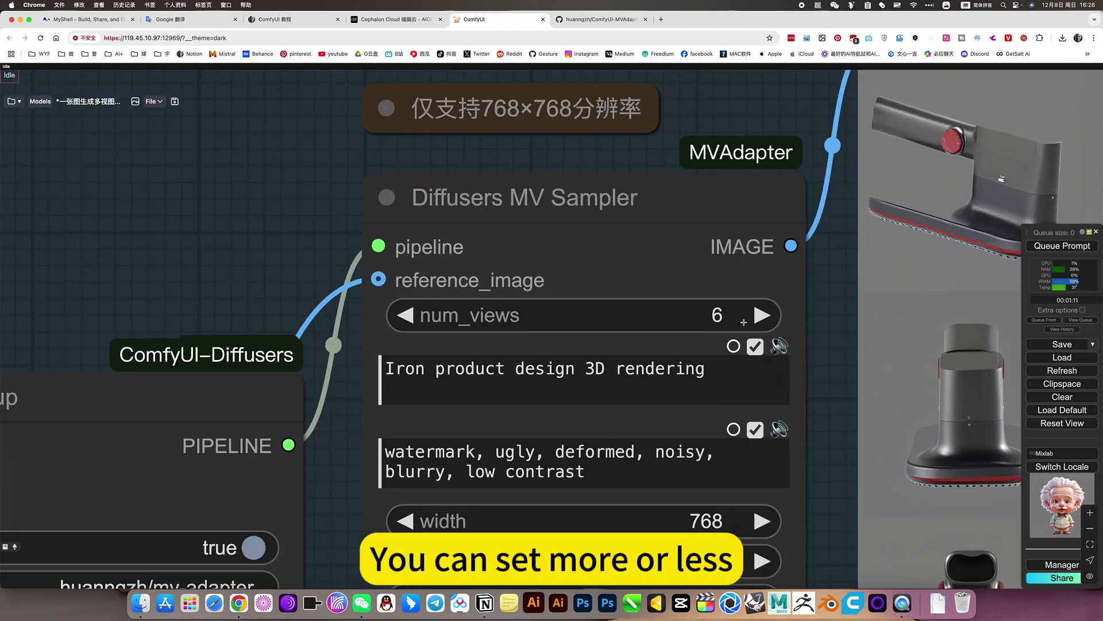
pyautogui.scroll(-5, 744, 321)
pyautogui.scroll(1, 616, 289)
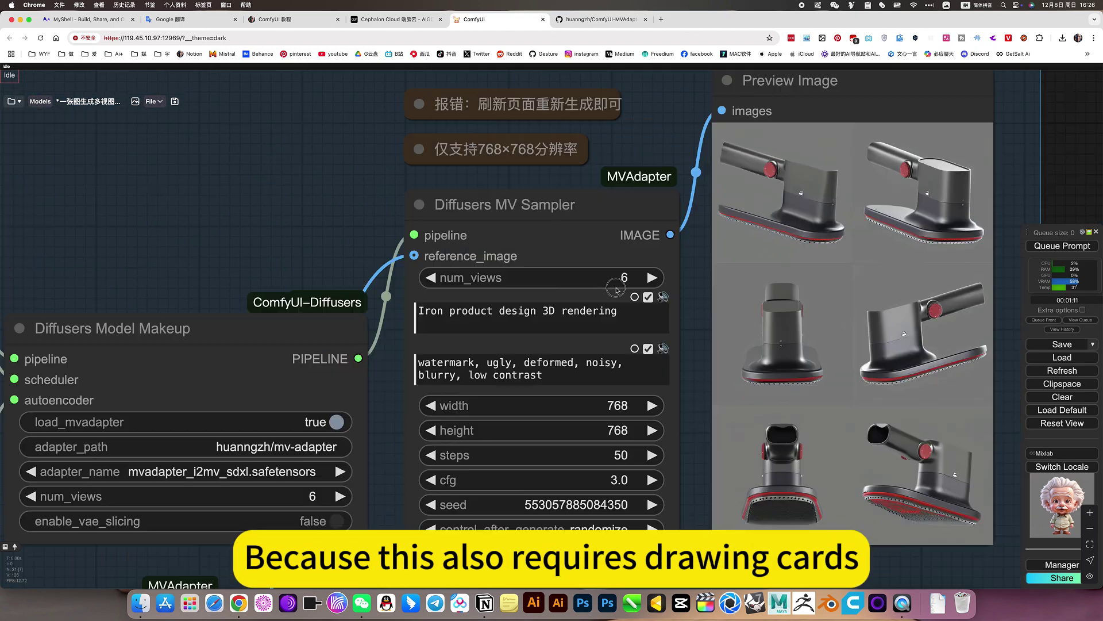
# Examine the generated iron views up close in the Preview Image node, checking the handle and base for accuracy, and return to the group overview
pyautogui.moveTo(617, 289); pyautogui.dragTo(529, 253)
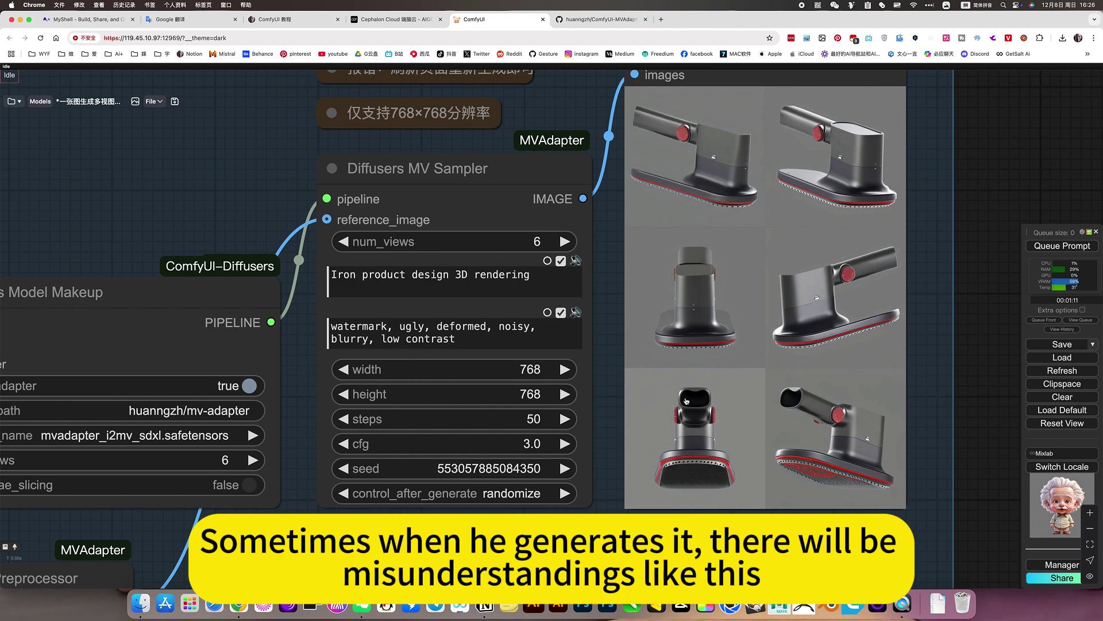
pyautogui.scroll(10, 686, 400)
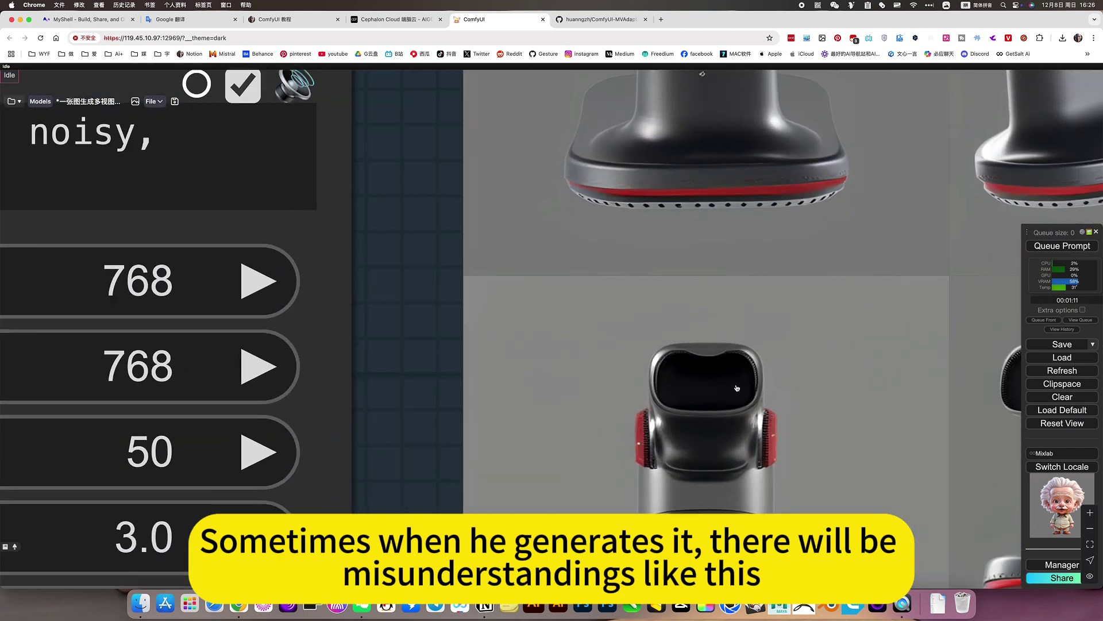
pyautogui.scroll(-4, 737, 388)
pyautogui.scroll(-5, 556, 426)
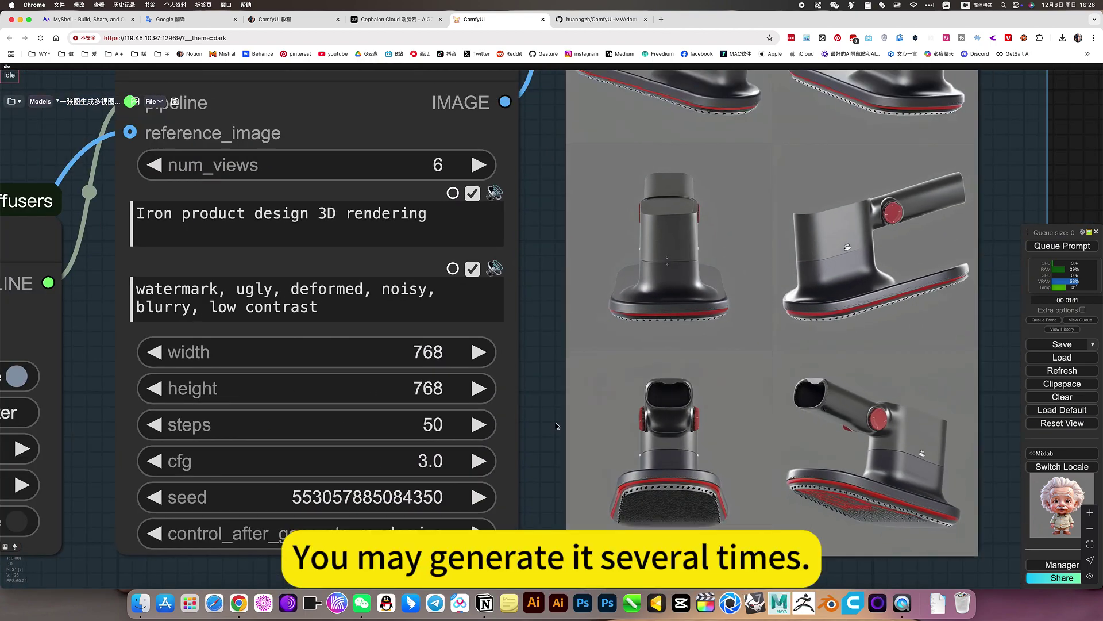
pyautogui.moveTo(544, 418); pyautogui.dragTo(499, 434)
pyautogui.scroll(-3, 926, 478)
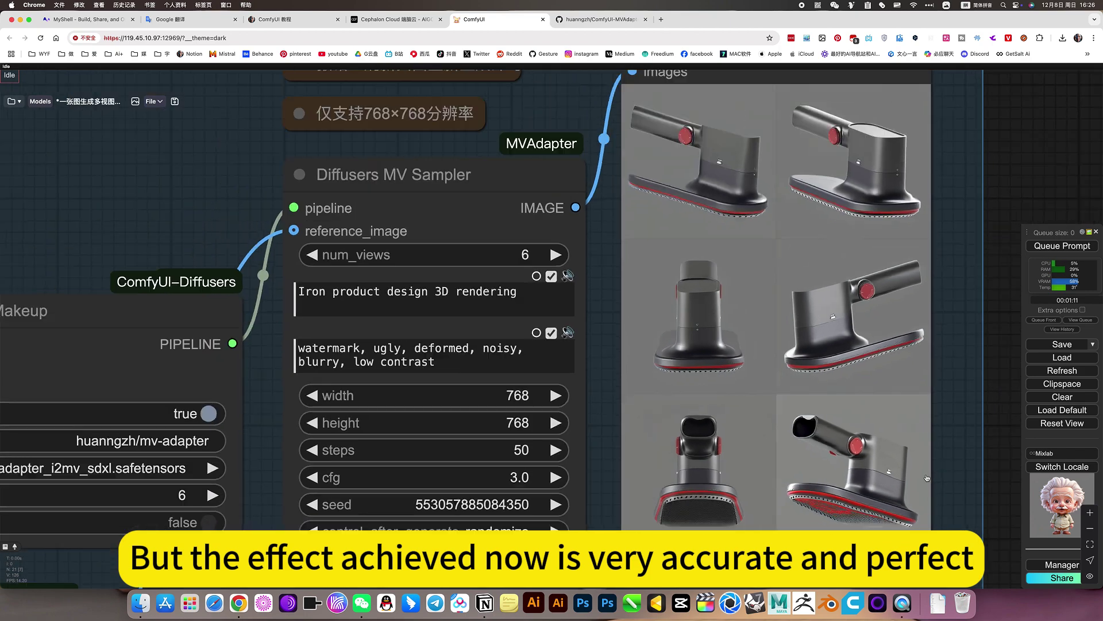
pyautogui.scroll(-2, 926, 477)
pyautogui.scroll(1, 762, 396)
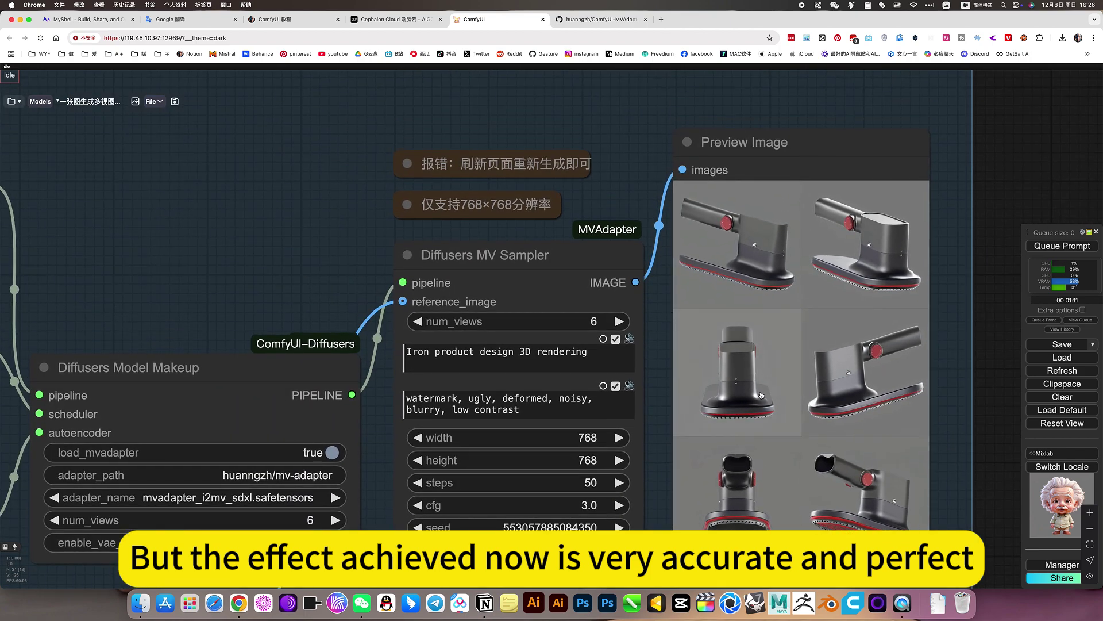
pyautogui.scroll(5, 762, 395)
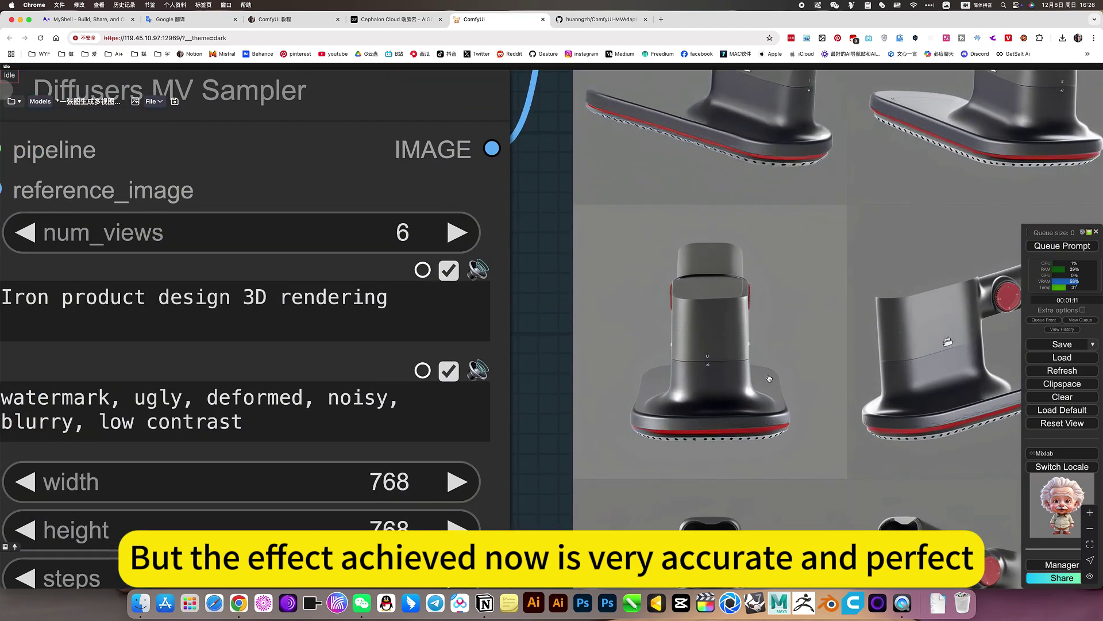
pyautogui.scroll(-10, 752, 352)
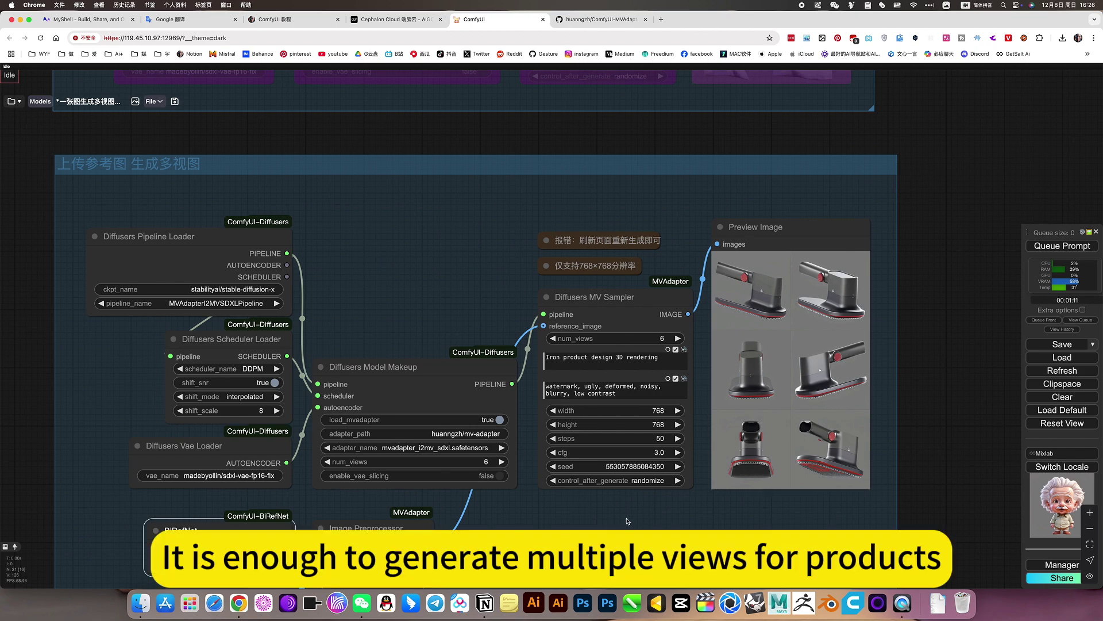
pyautogui.scroll(-5, 689, 506)
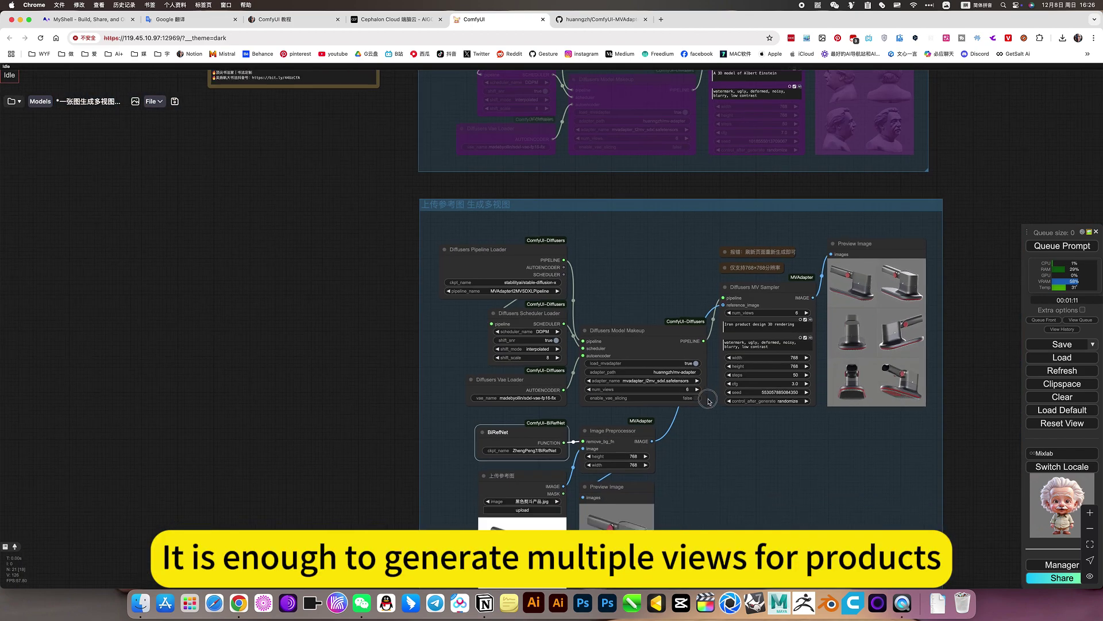